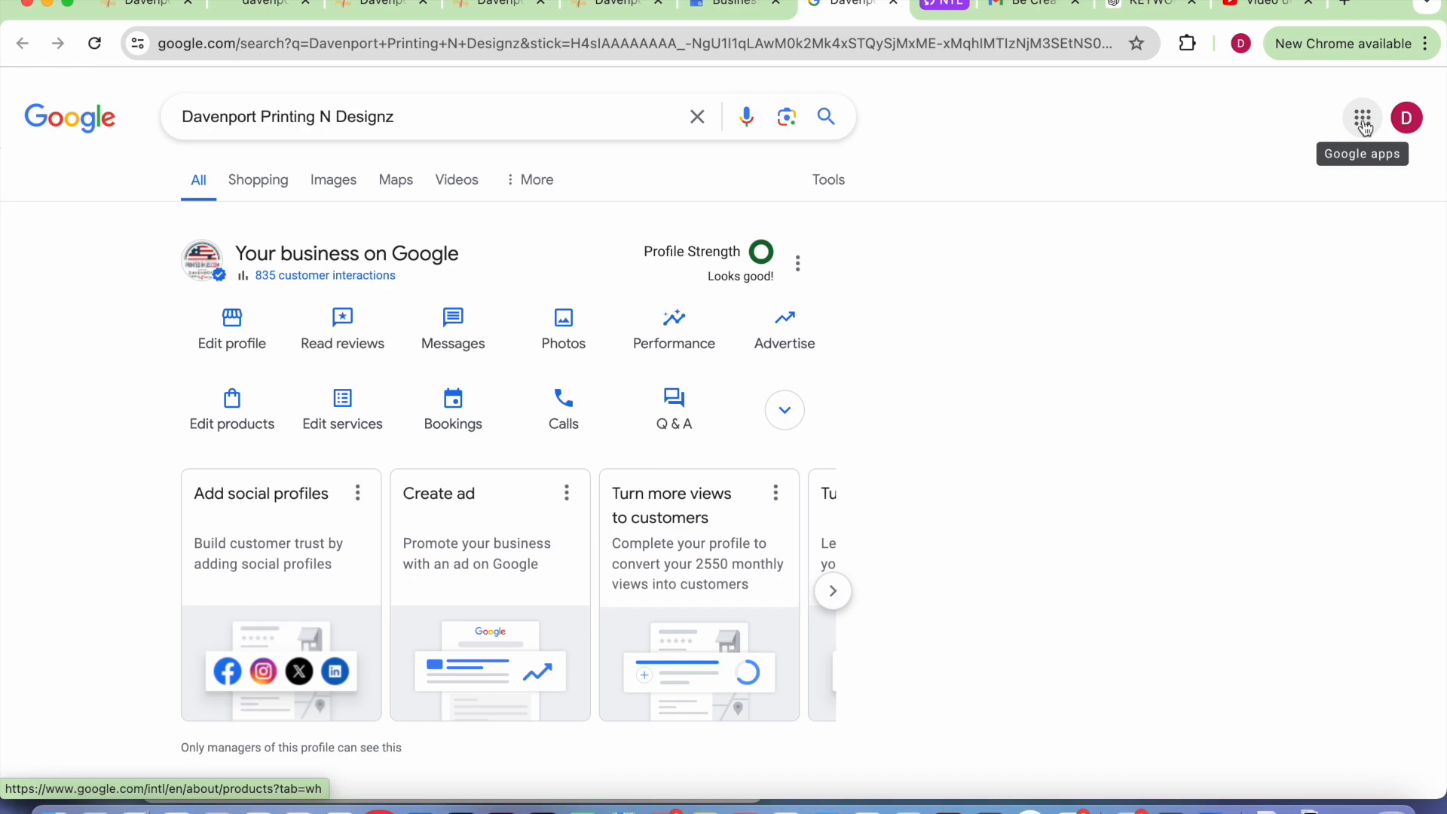
- Examine the Davenport Printing N Designz search results and its Google Business Profile details
click(1365, 124)
scroll(1350, 415, down, 1)
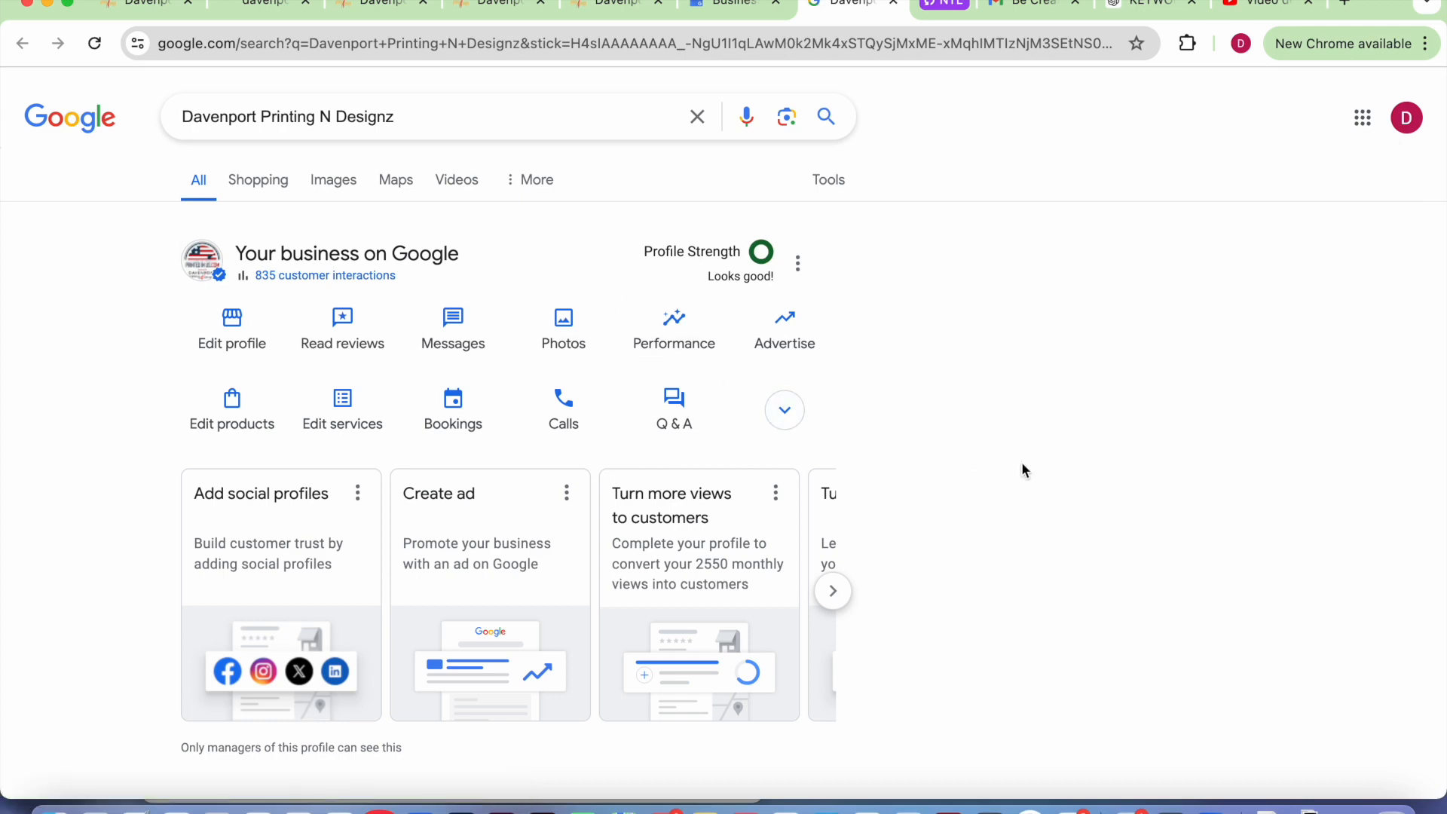
scroll(1022, 469, down, 10)
scroll(1024, 464, down, 2)
scroll(1023, 464, up, 5)
scroll(1023, 464, down, 1)
scroll(1023, 462, down, 2)
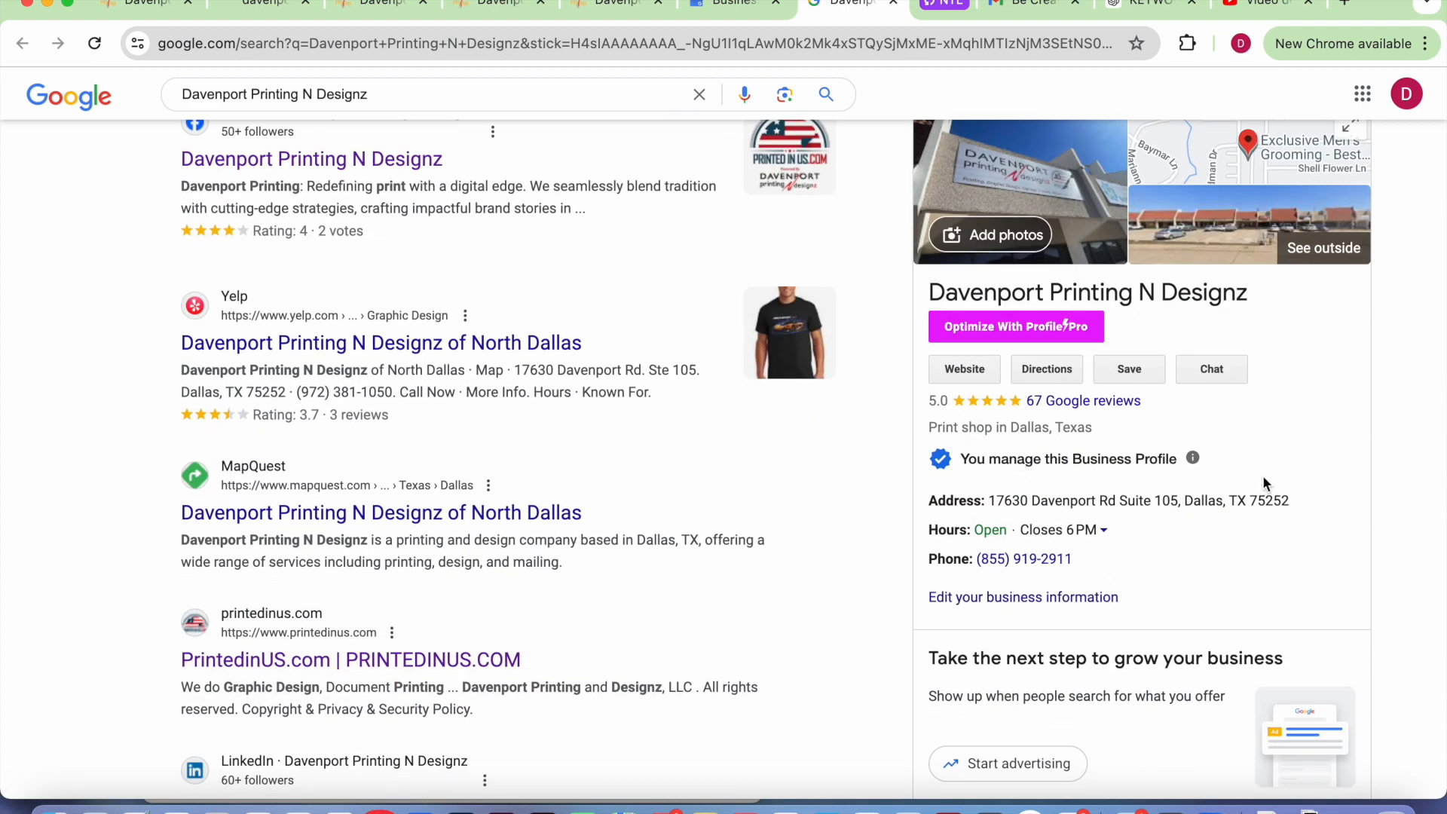
scroll(1267, 466, up, 1)
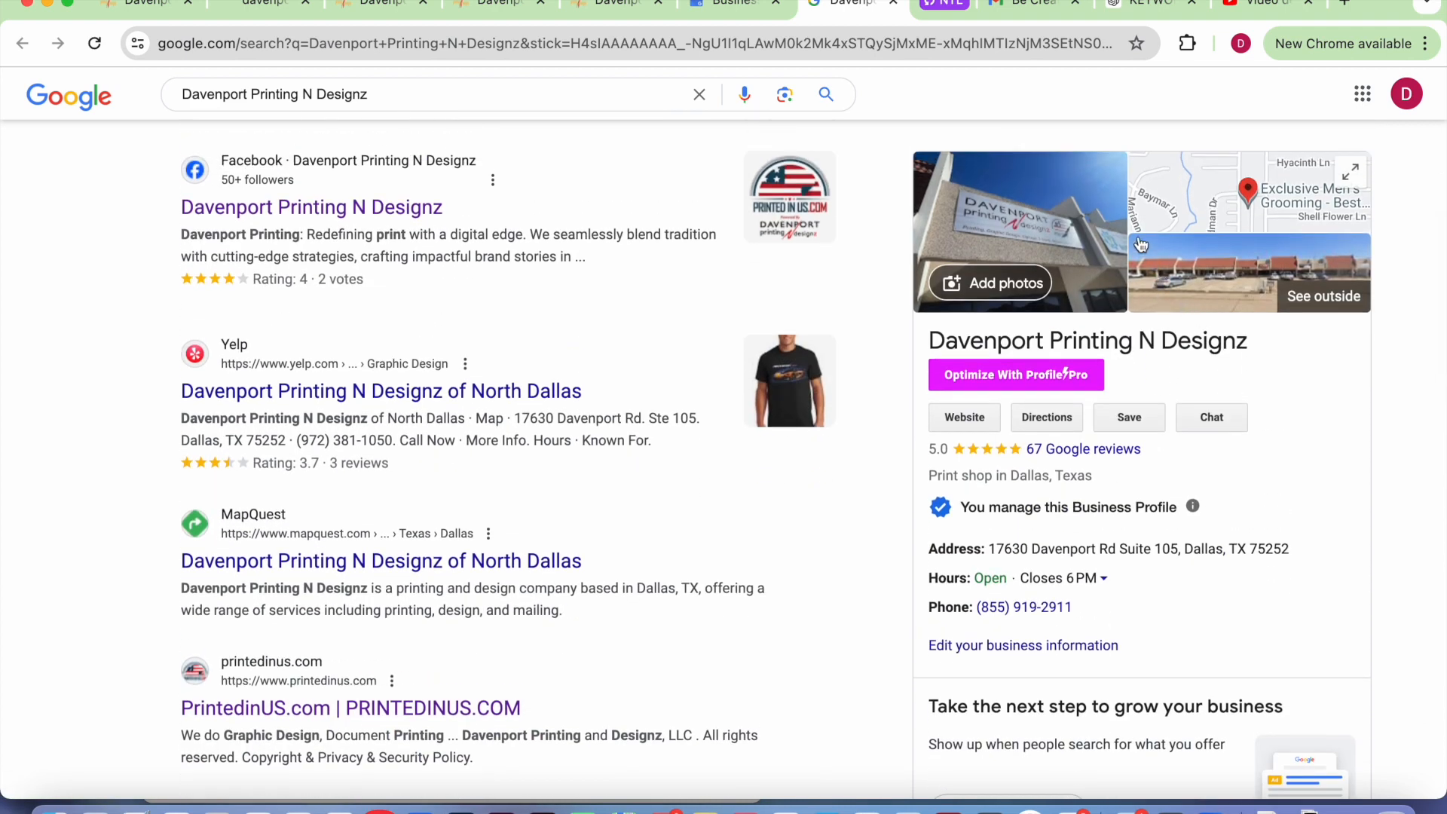
scroll(1152, 525, up, 8)
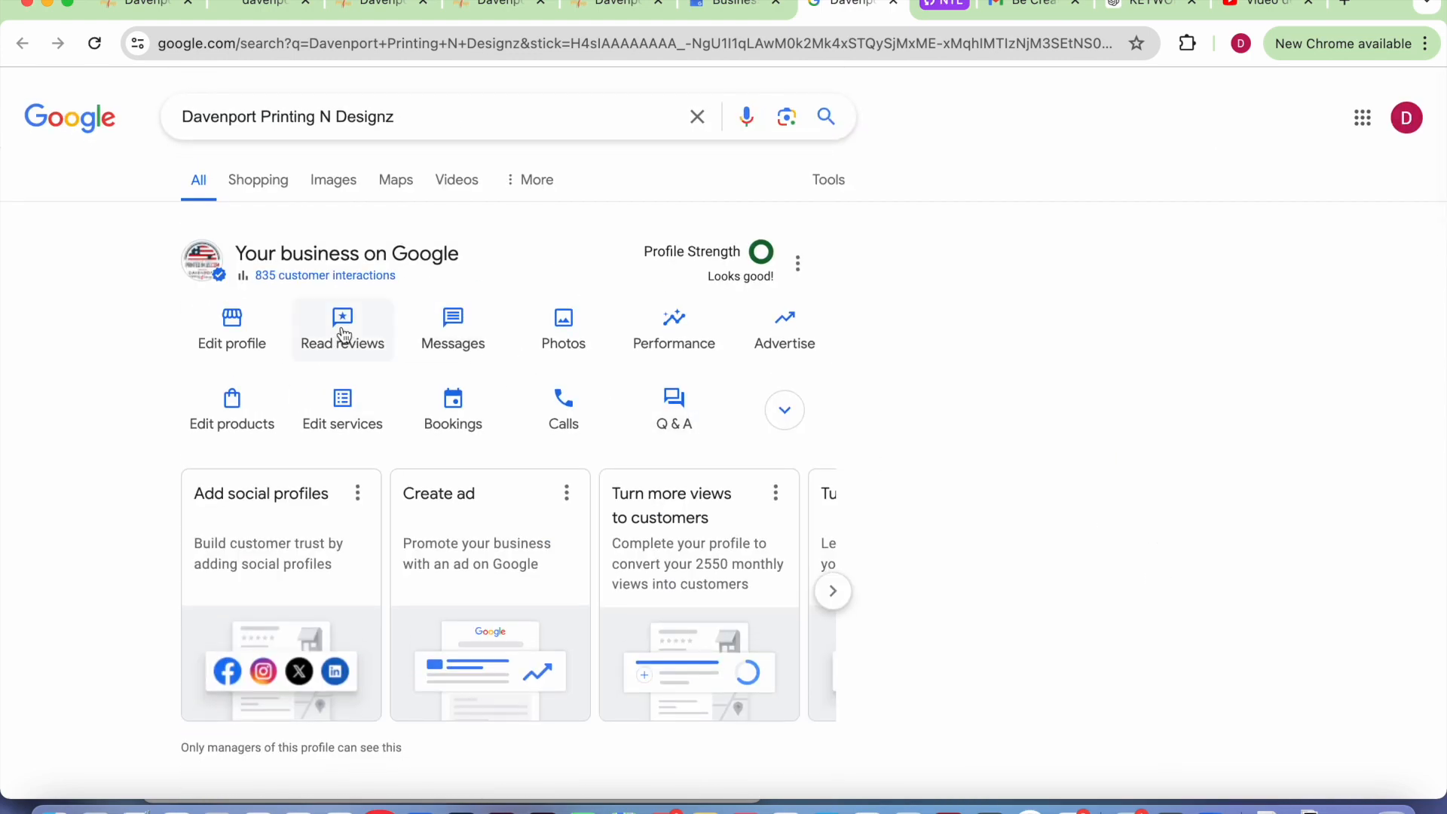
- Get the Google review link from the business profile's request for reviews and copy it
click(785, 410)
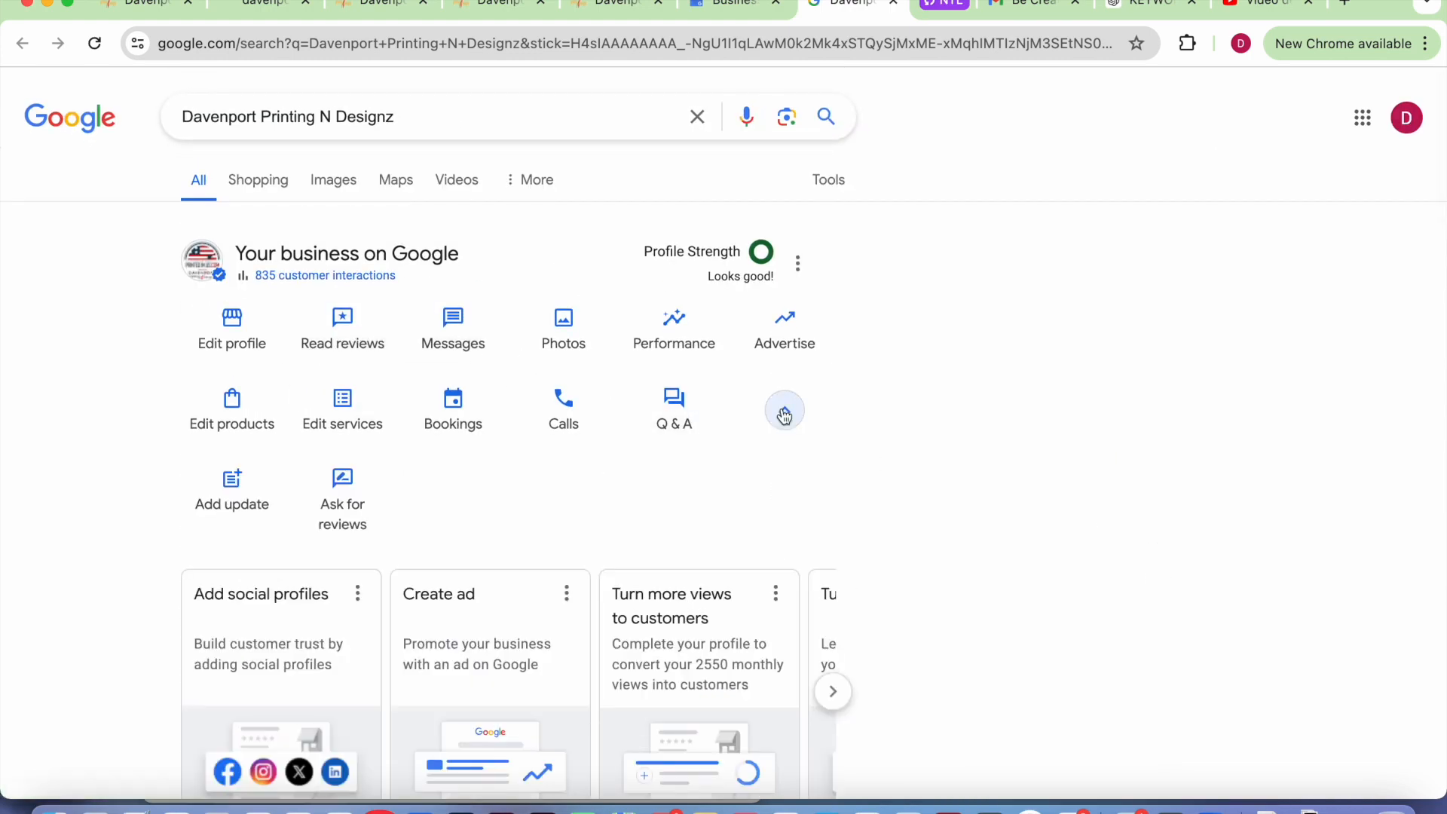
click(343, 501)
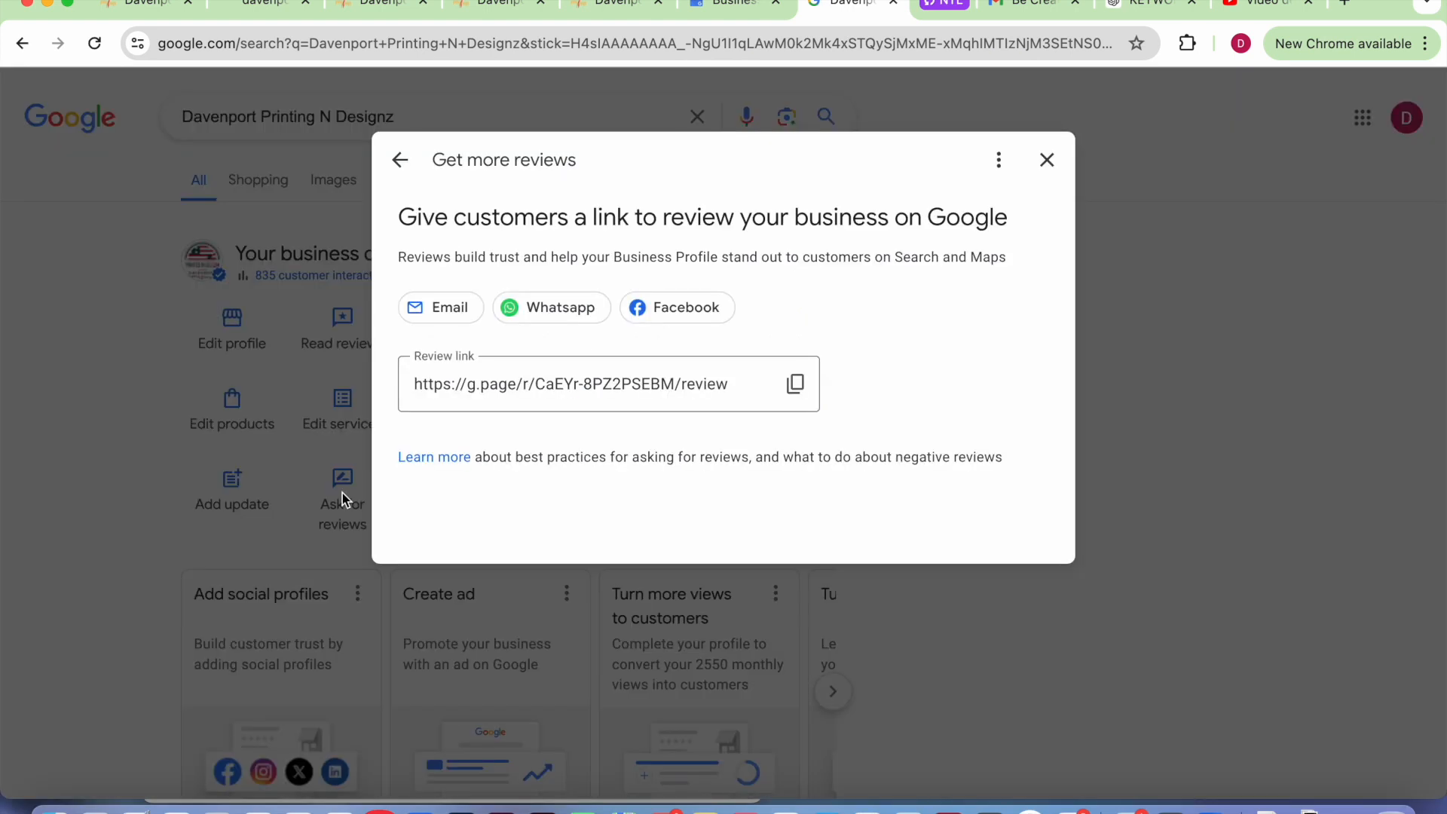
click(799, 388)
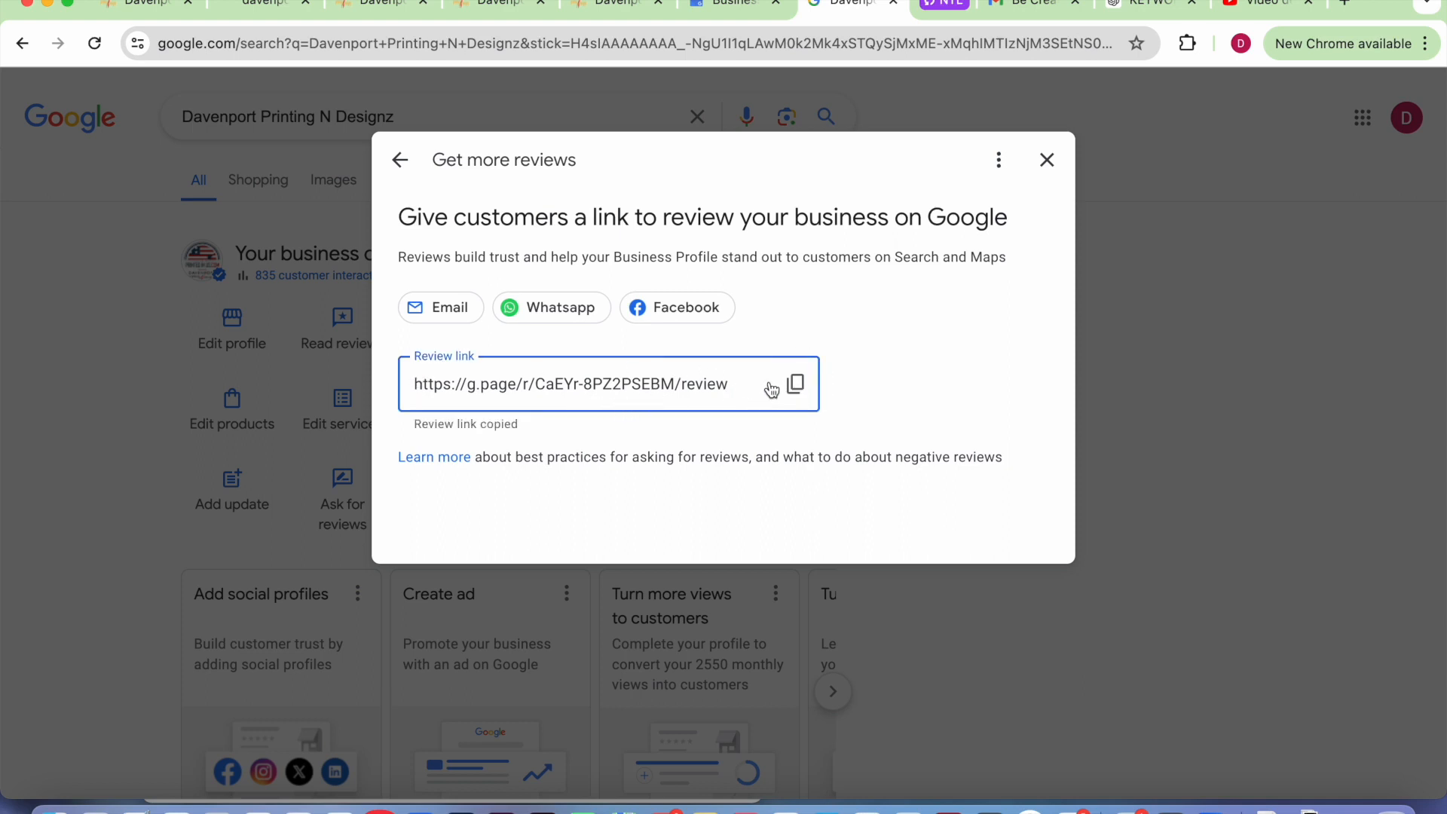
click(796, 388)
- Switch to the GoHighLevel contact and start the email with "Hi there," and, below a blank line, "It was a great pleasure serving you in the recent past"
click(633, 6)
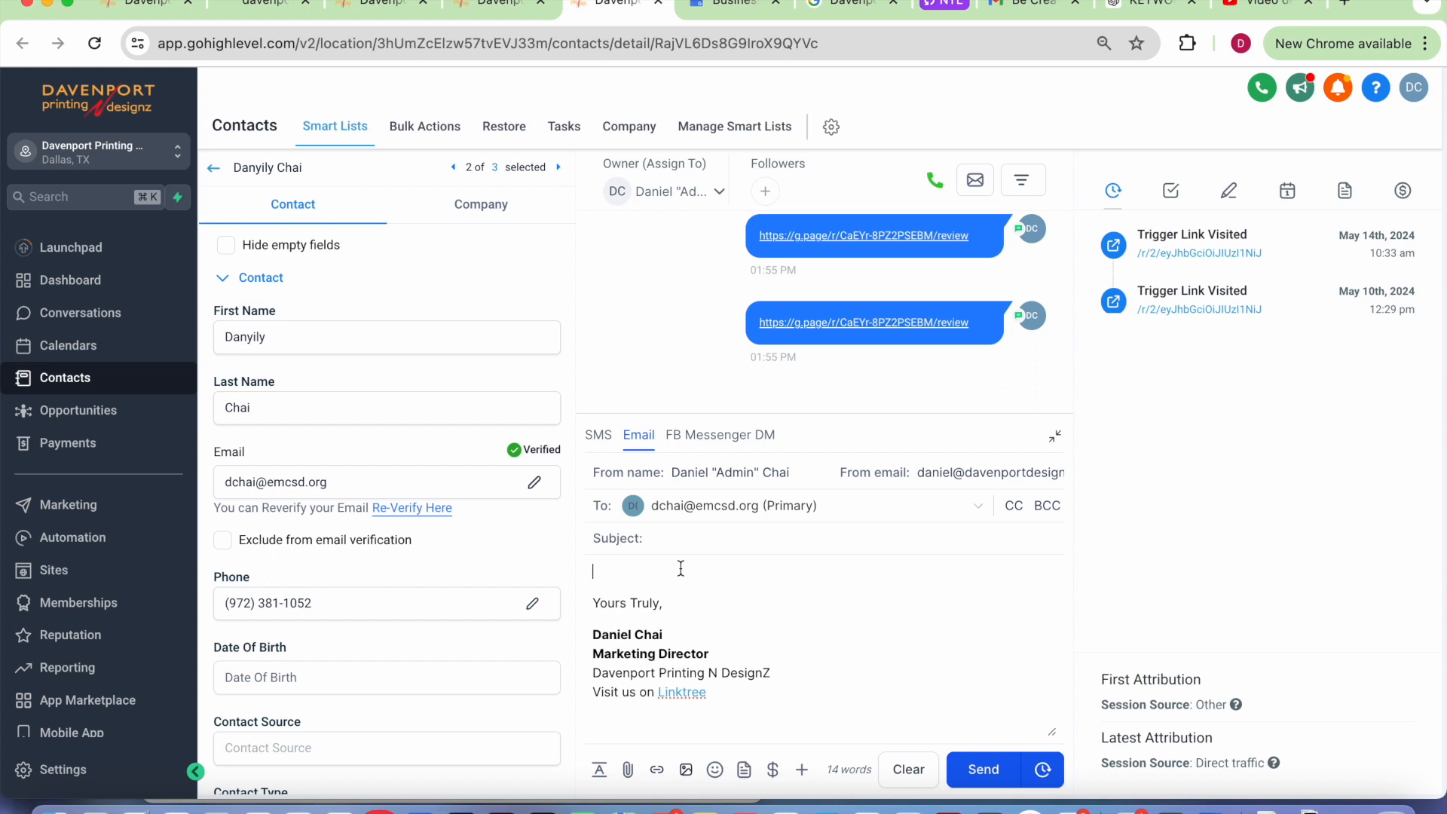
text(Hi there,)
key(Return)
key(Return)
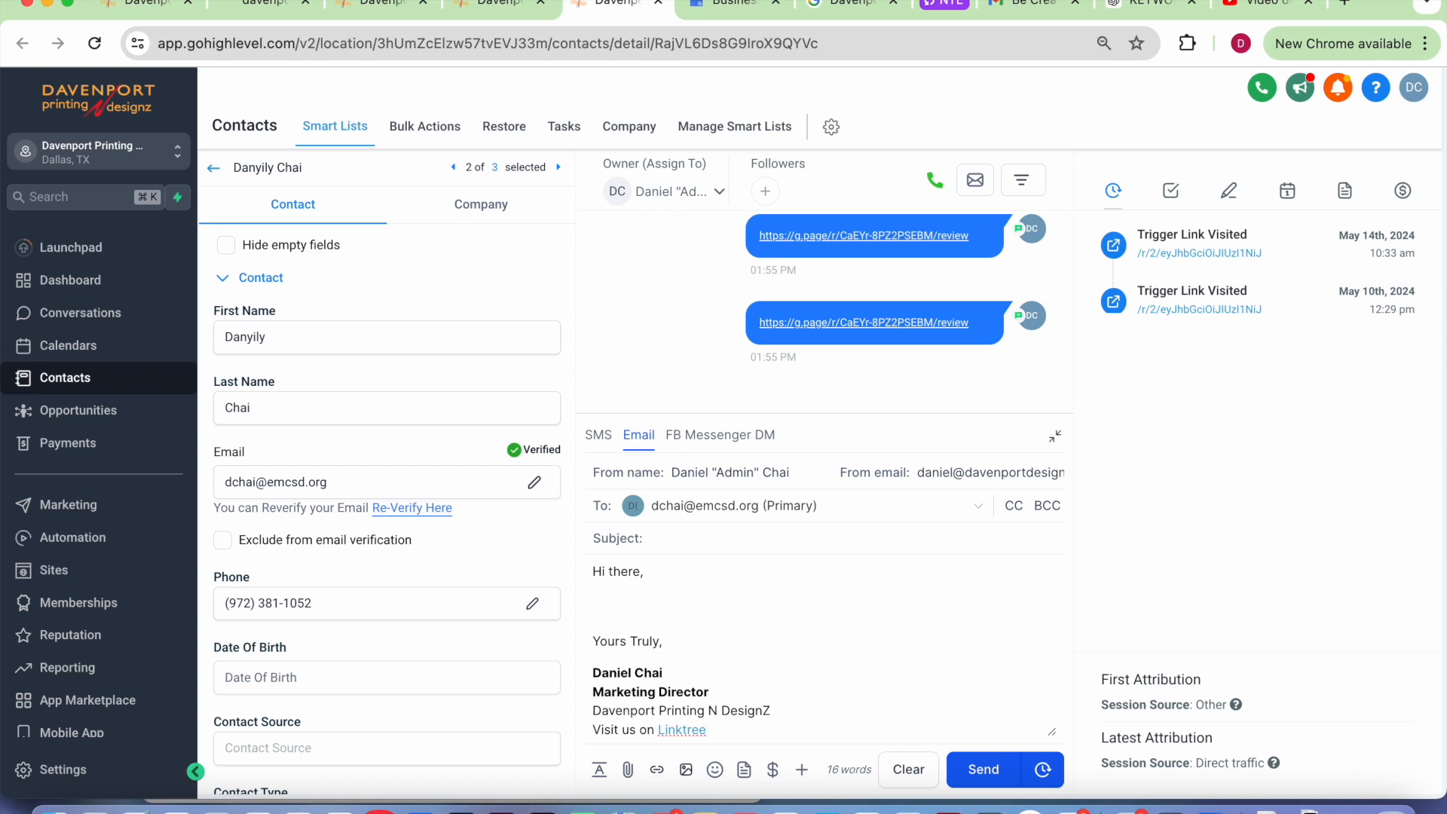
text(It was a great pleasure serv)
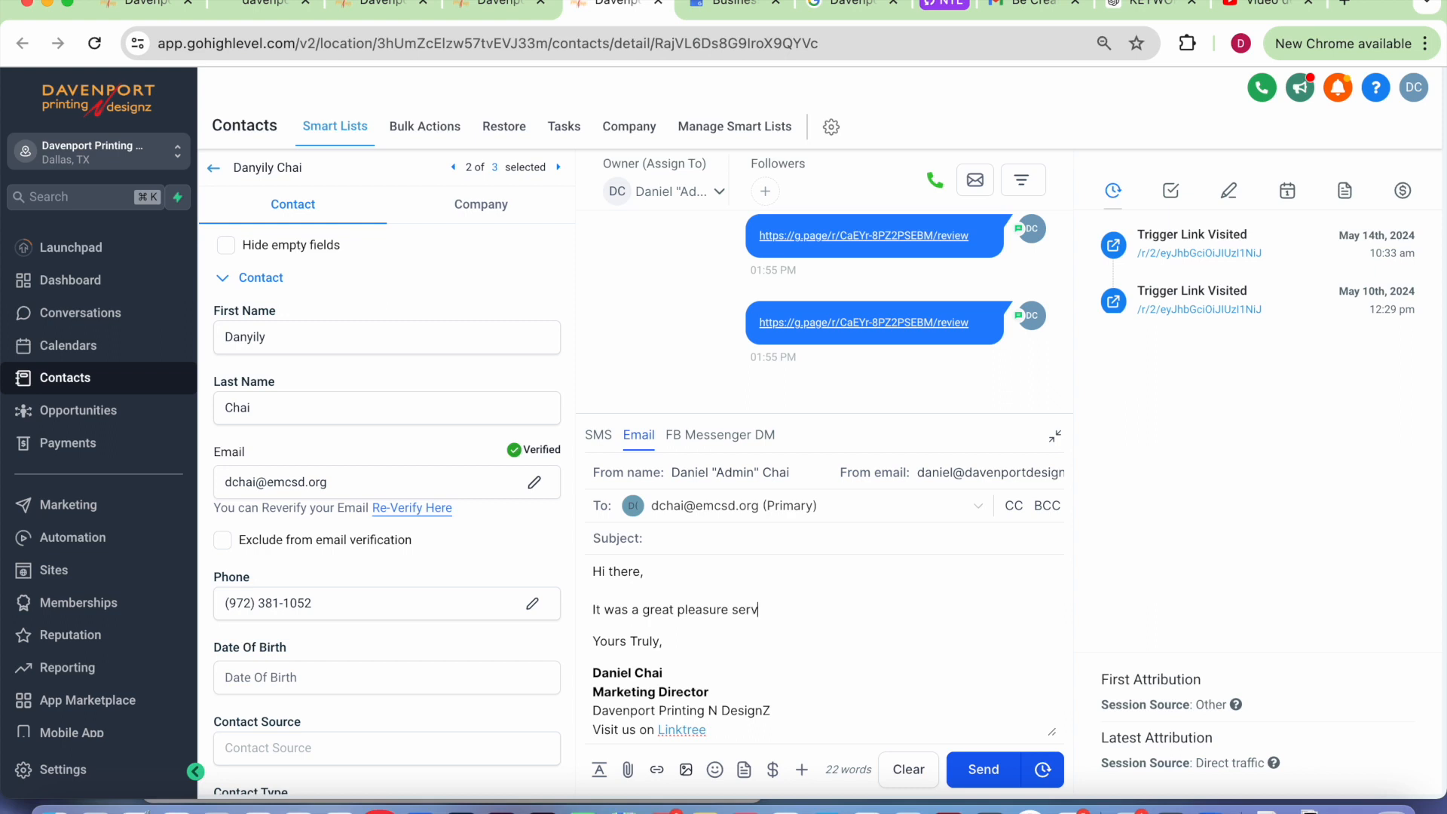
text(ing you in the recent past)
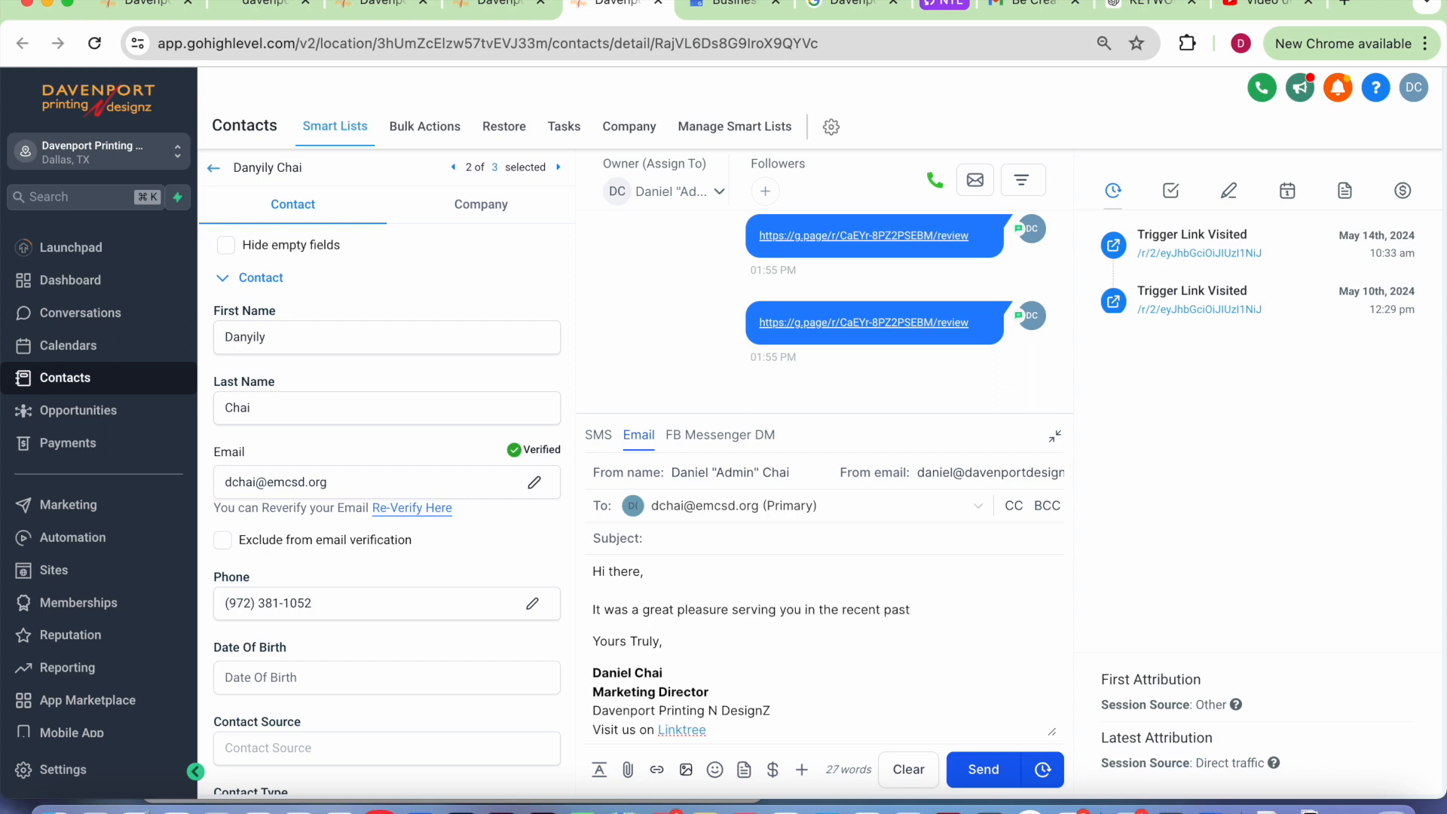
- End the opening sentence with an exclamation mark and add "Did we deliver it for you?" on its own line
text(! Did we)
text(deliver it for you?)
click(918, 611)
key(Return)
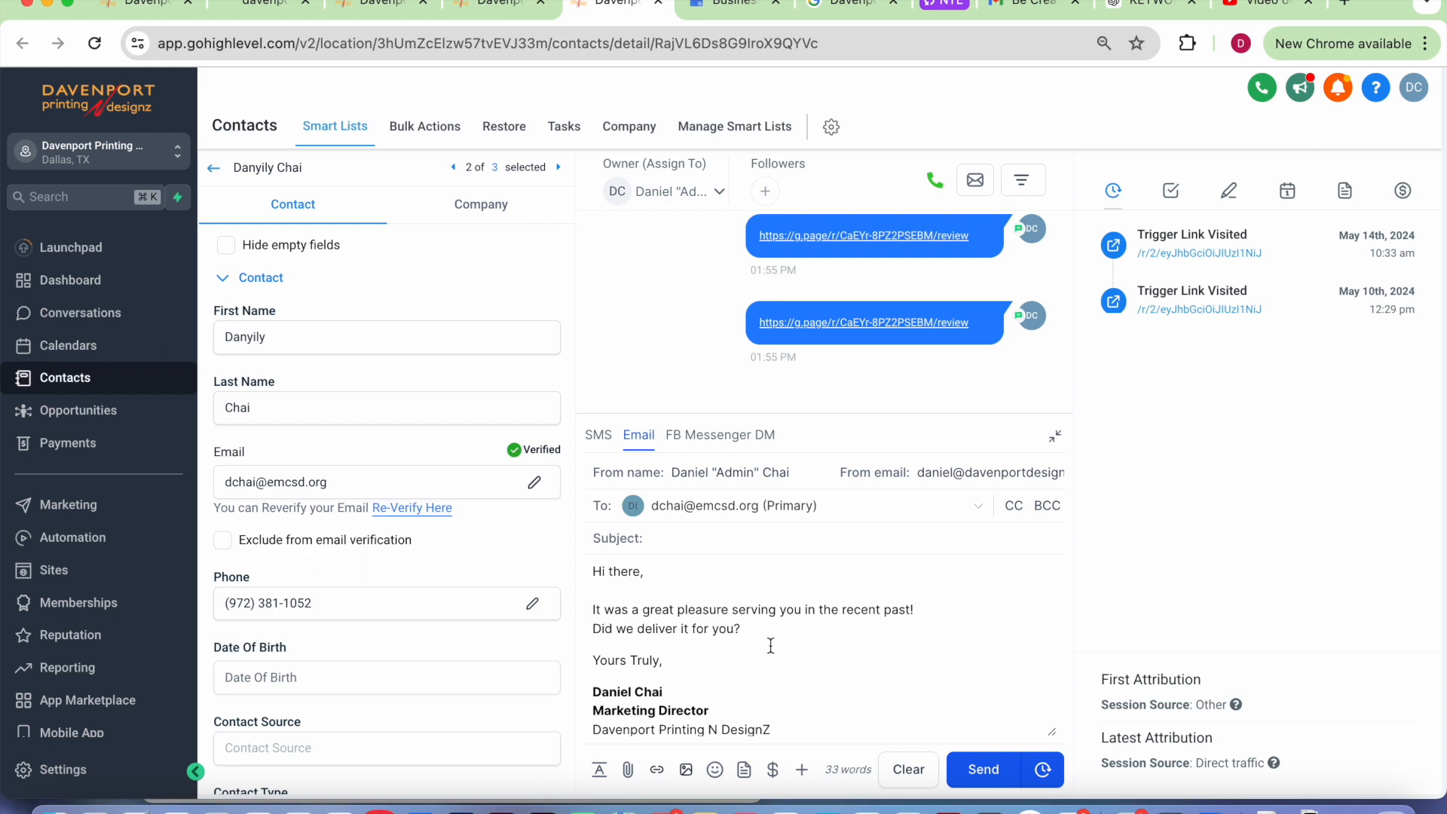
- Reword the question in the email to "Did you have a pleasant experience with us?"
click(621, 628)
key(shift+End)
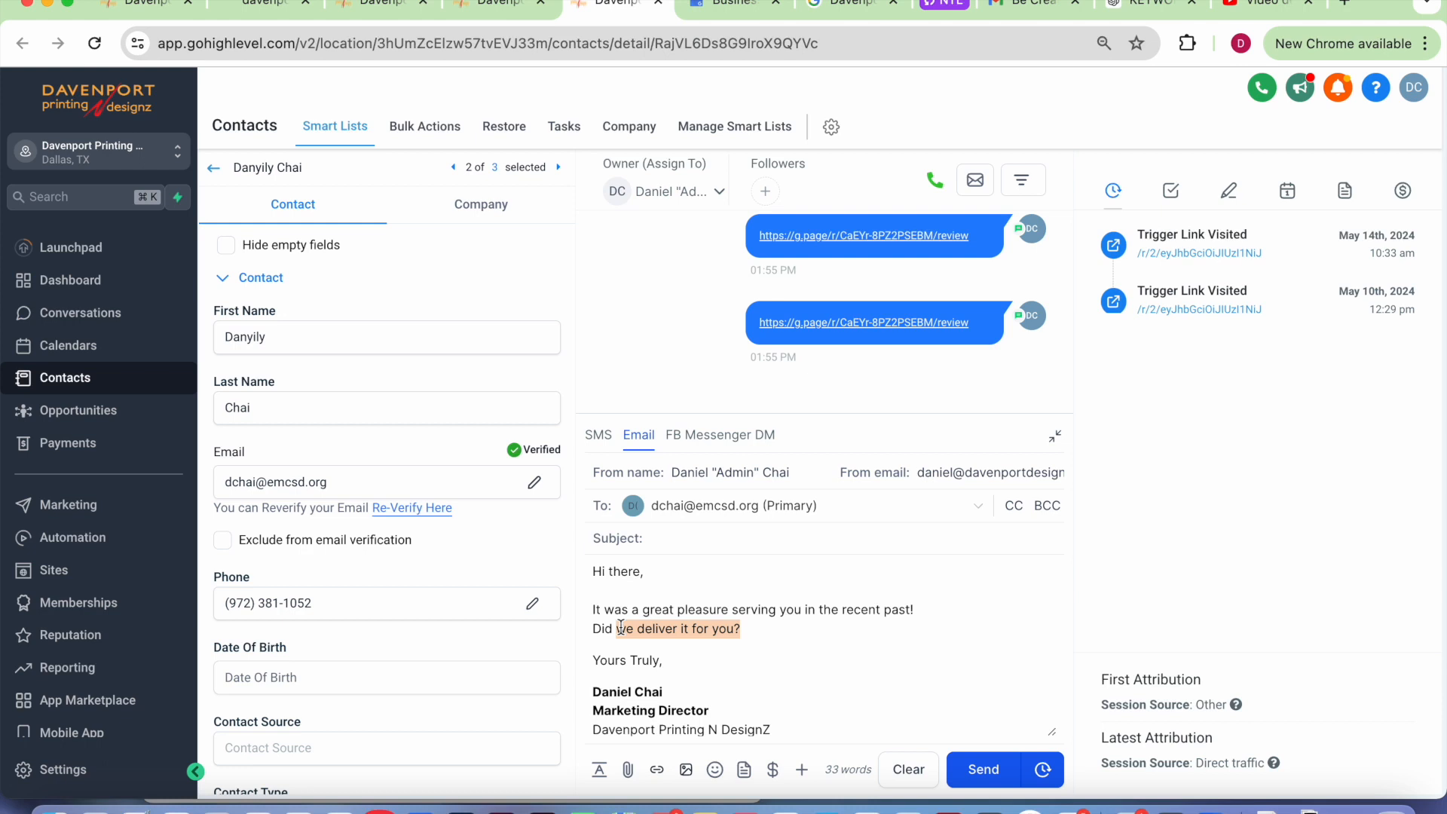
text(you hav)
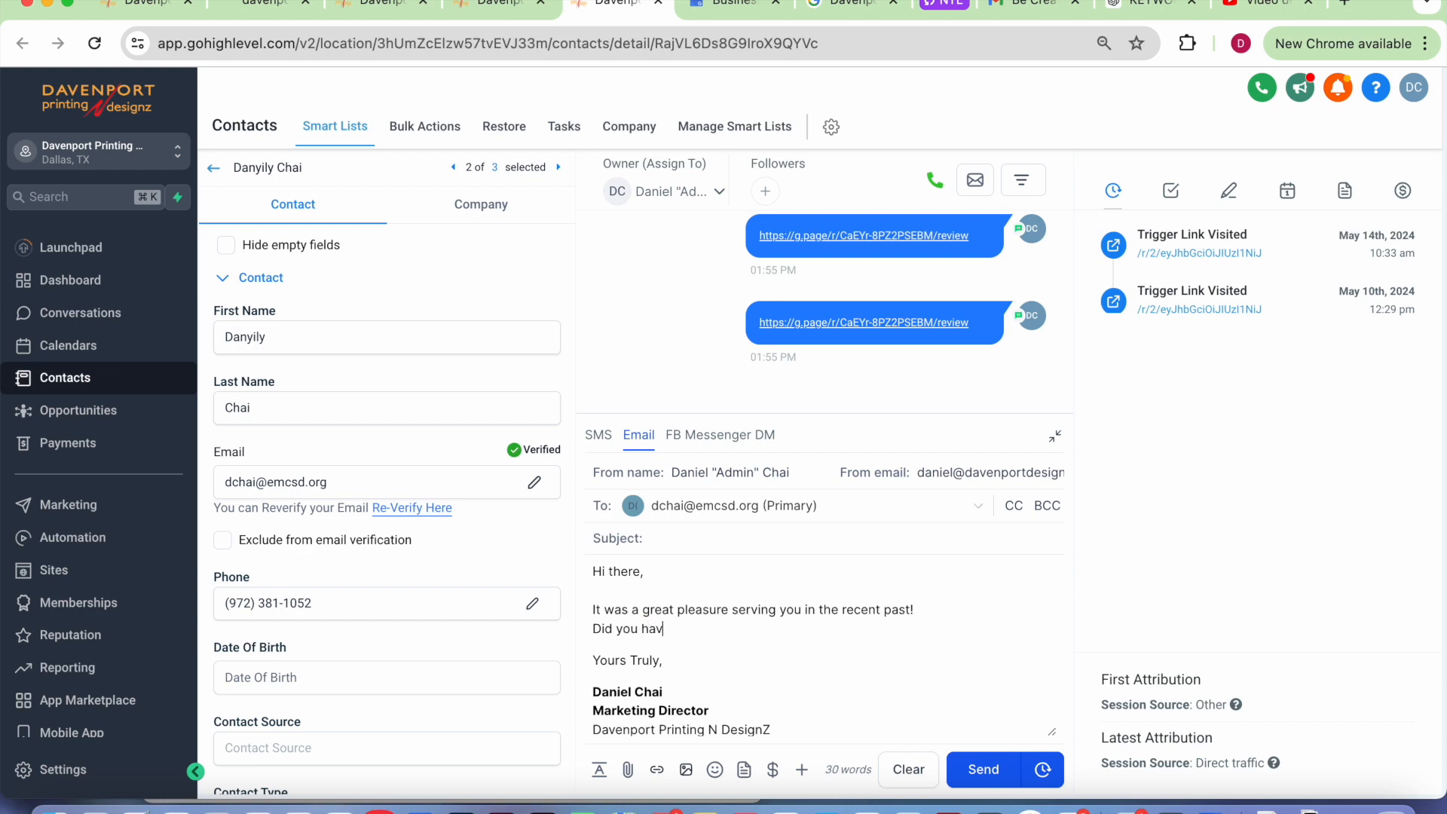
text(e a pleasant experience with )
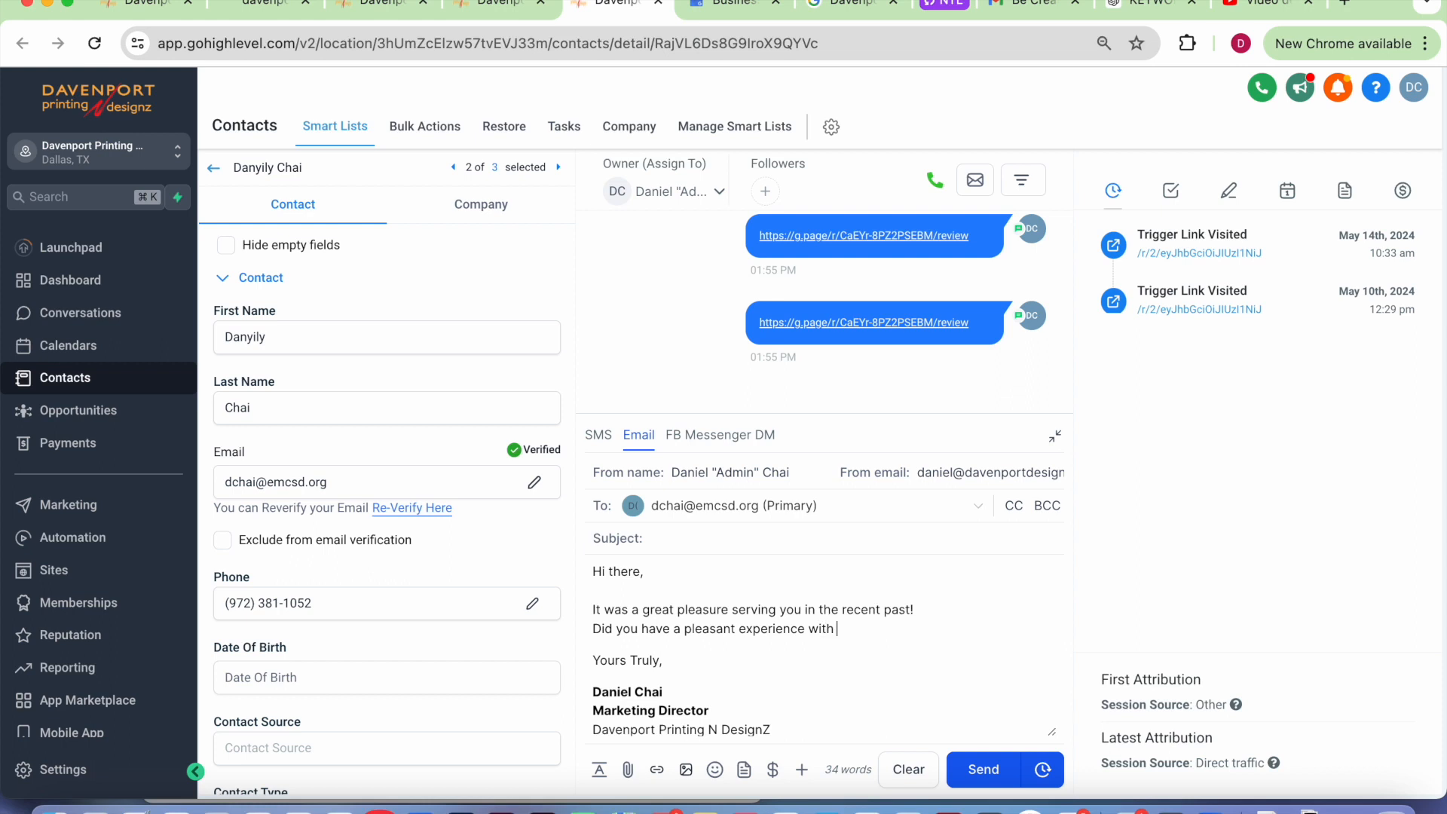
text(us?)
- Add the line 'Please reply with only "Yes" or "No"' below the question and review the message
key(Return)
text(Please reply with only "Yes" )
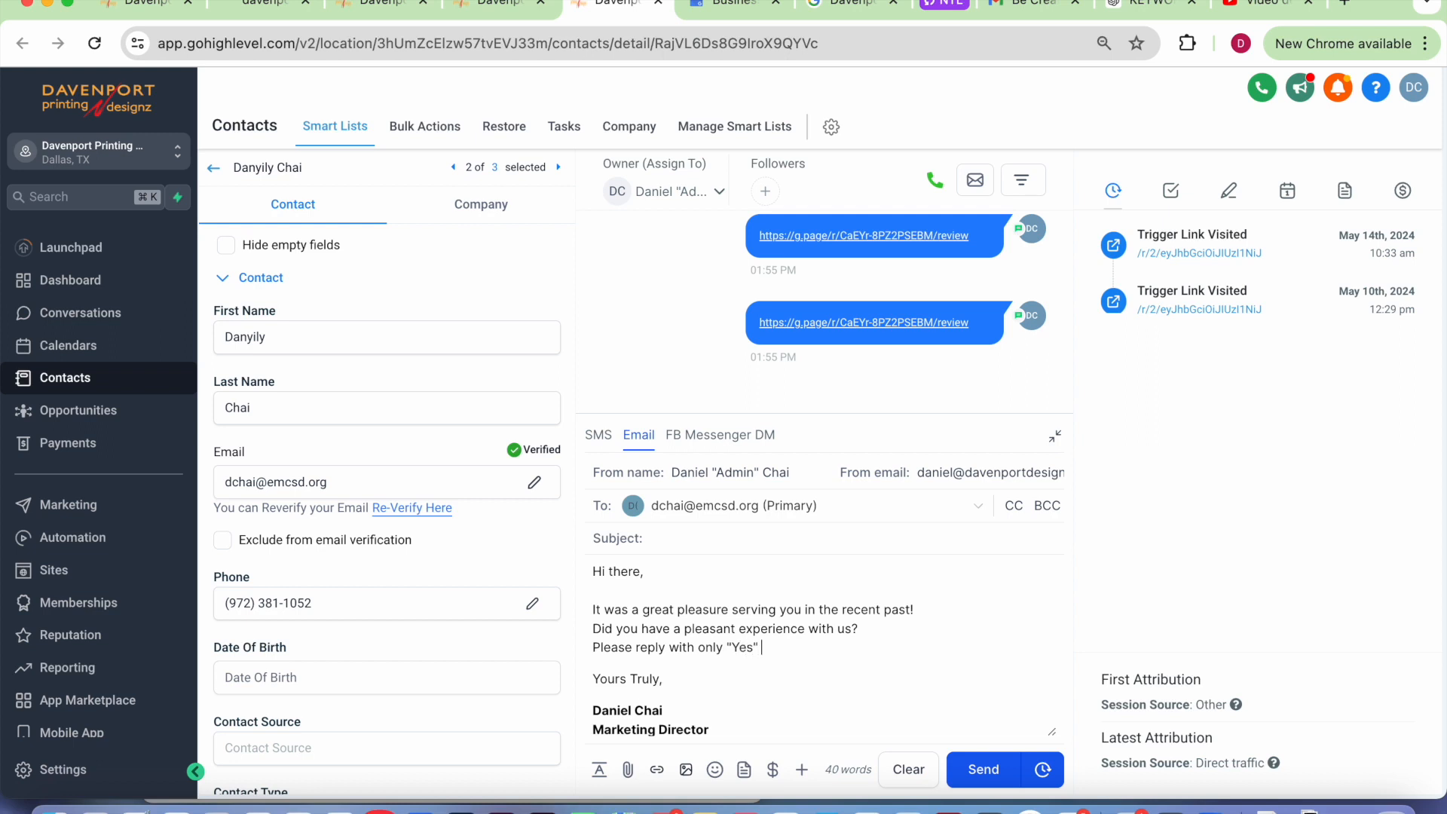
text(or "No")
scroll(822, 649, down, 2)
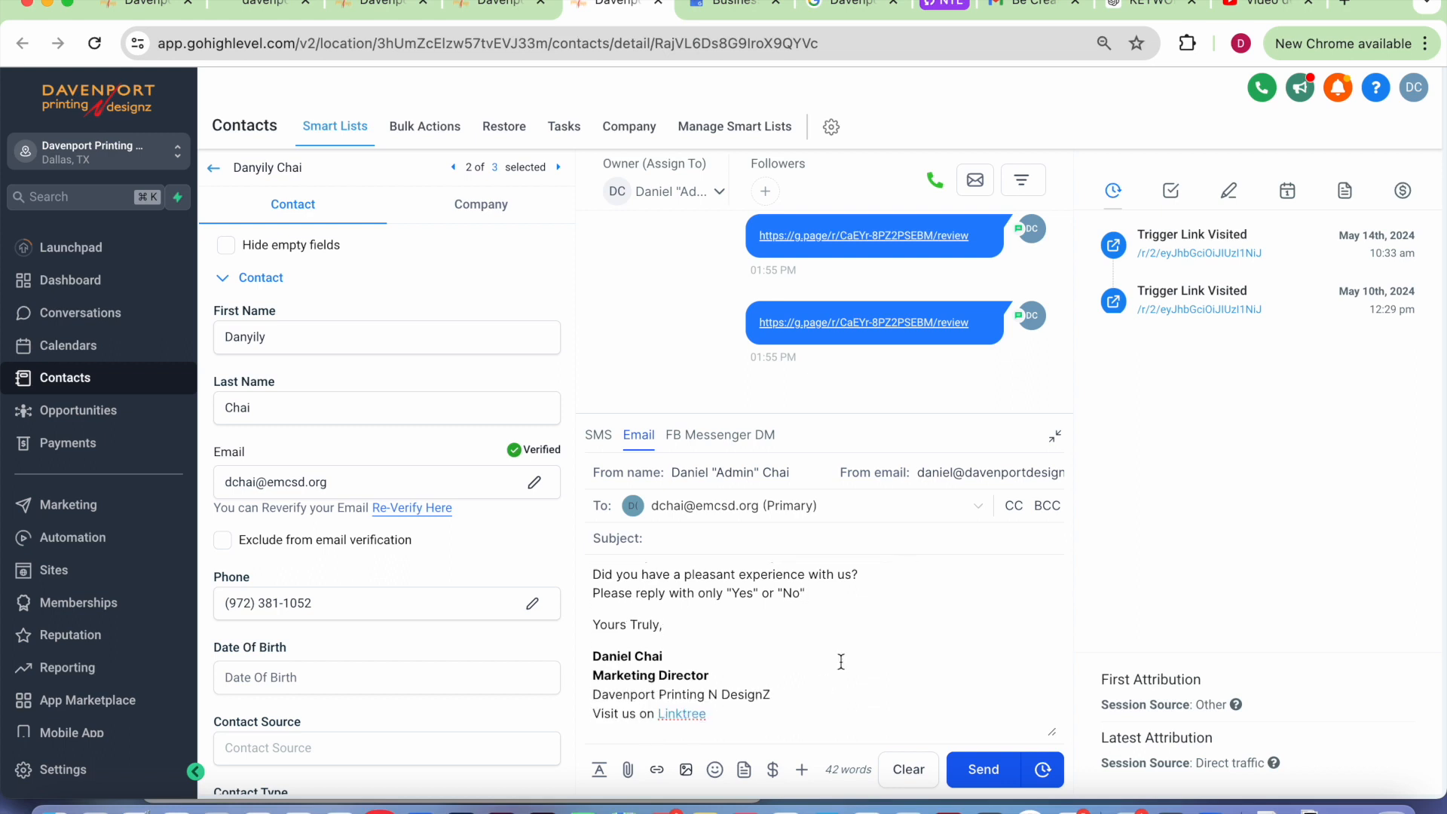
scroll(841, 662, up, 2)
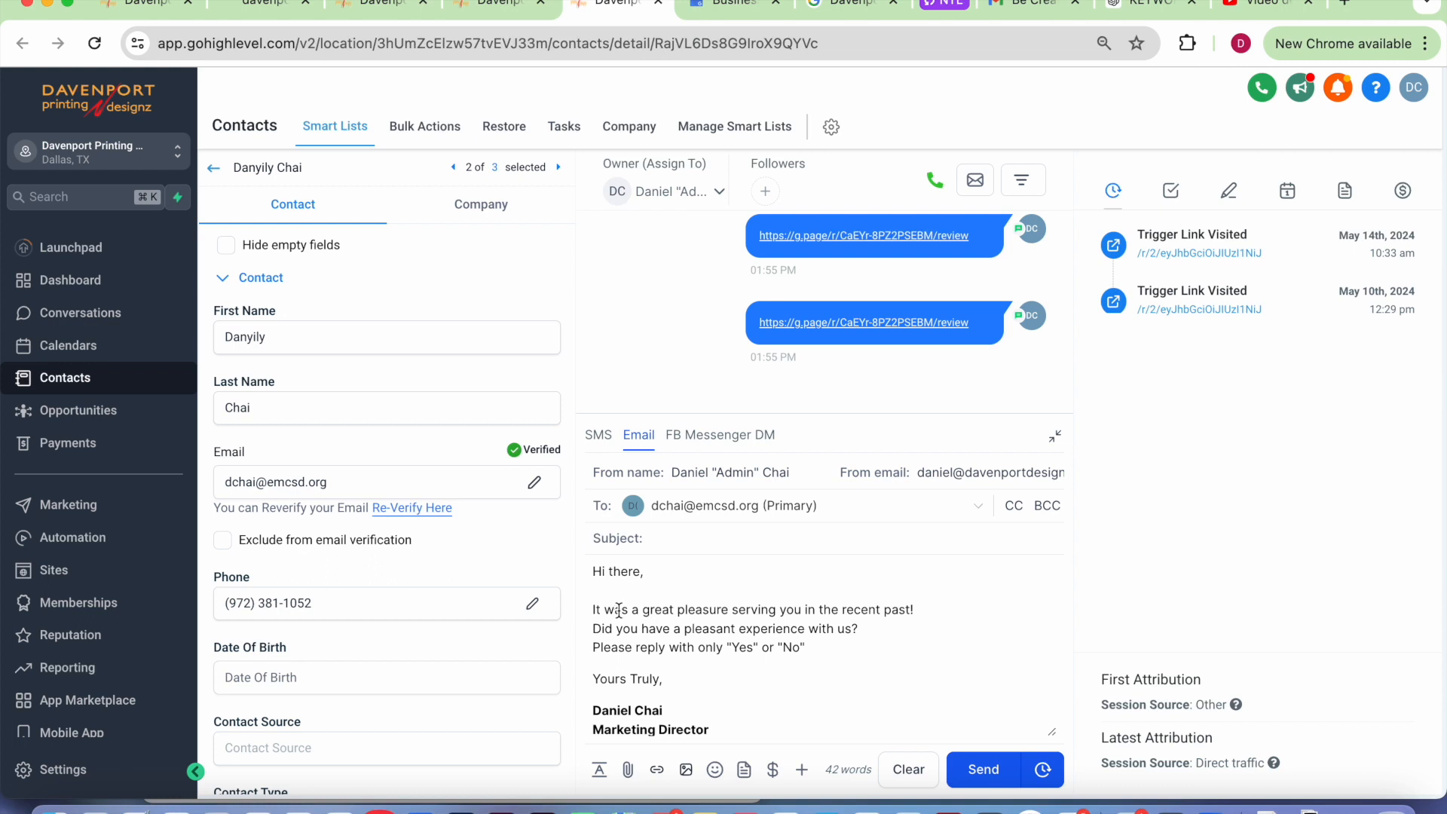
- Replace the word "past" with "days" in the opening sentence and check the message wording
double_click(899, 609)
text(days)
double_click(694, 628)
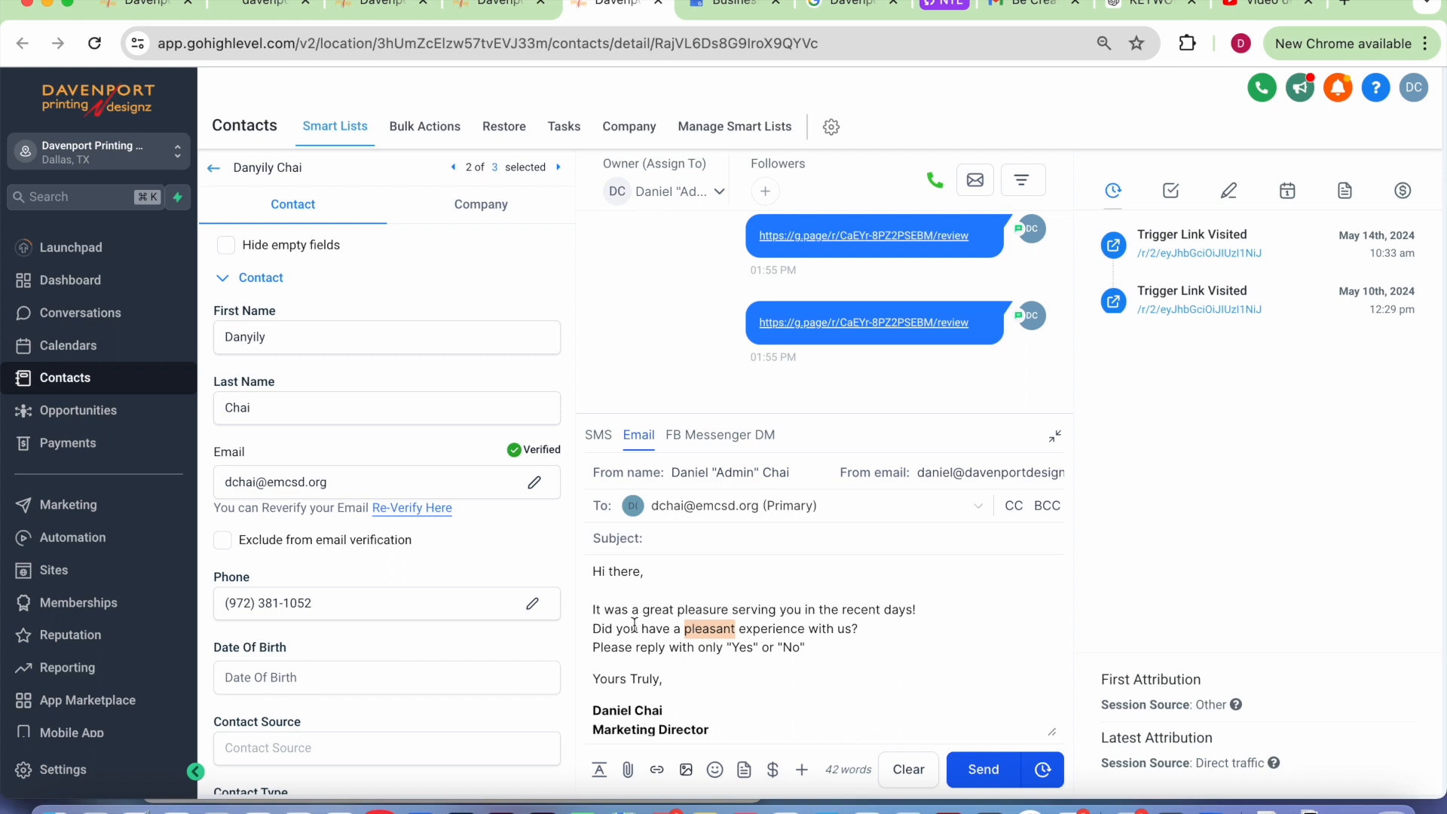
triple_click(683, 626)
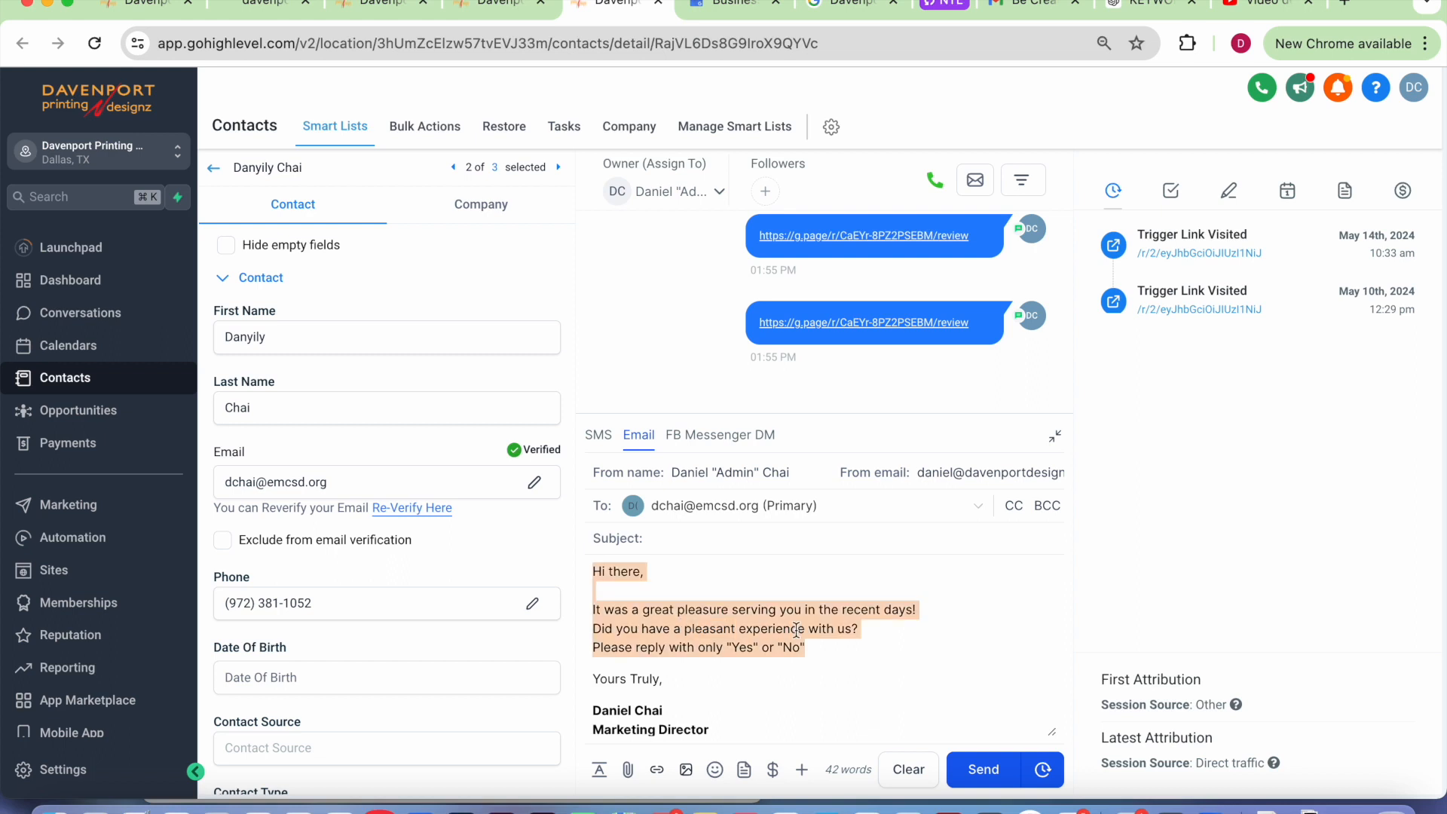
click(860, 643)
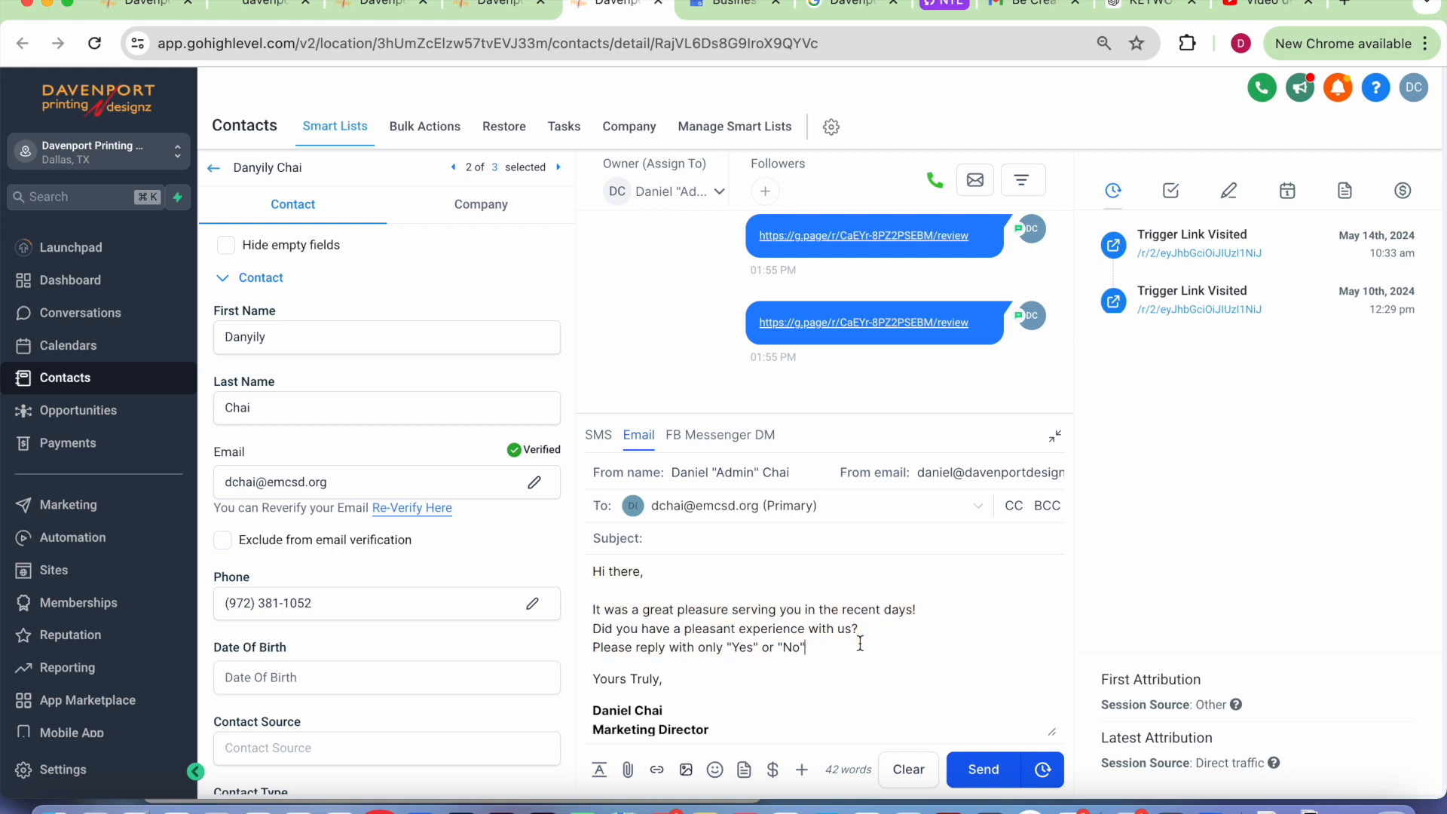
- End the reply request with a period, add "Thanks!!" below a blank line, and send the email
text(.)
text( Than)
text(ks!!)
click(814, 647)
key(Return)
key(Return)
scroll(929, 668, up, 1)
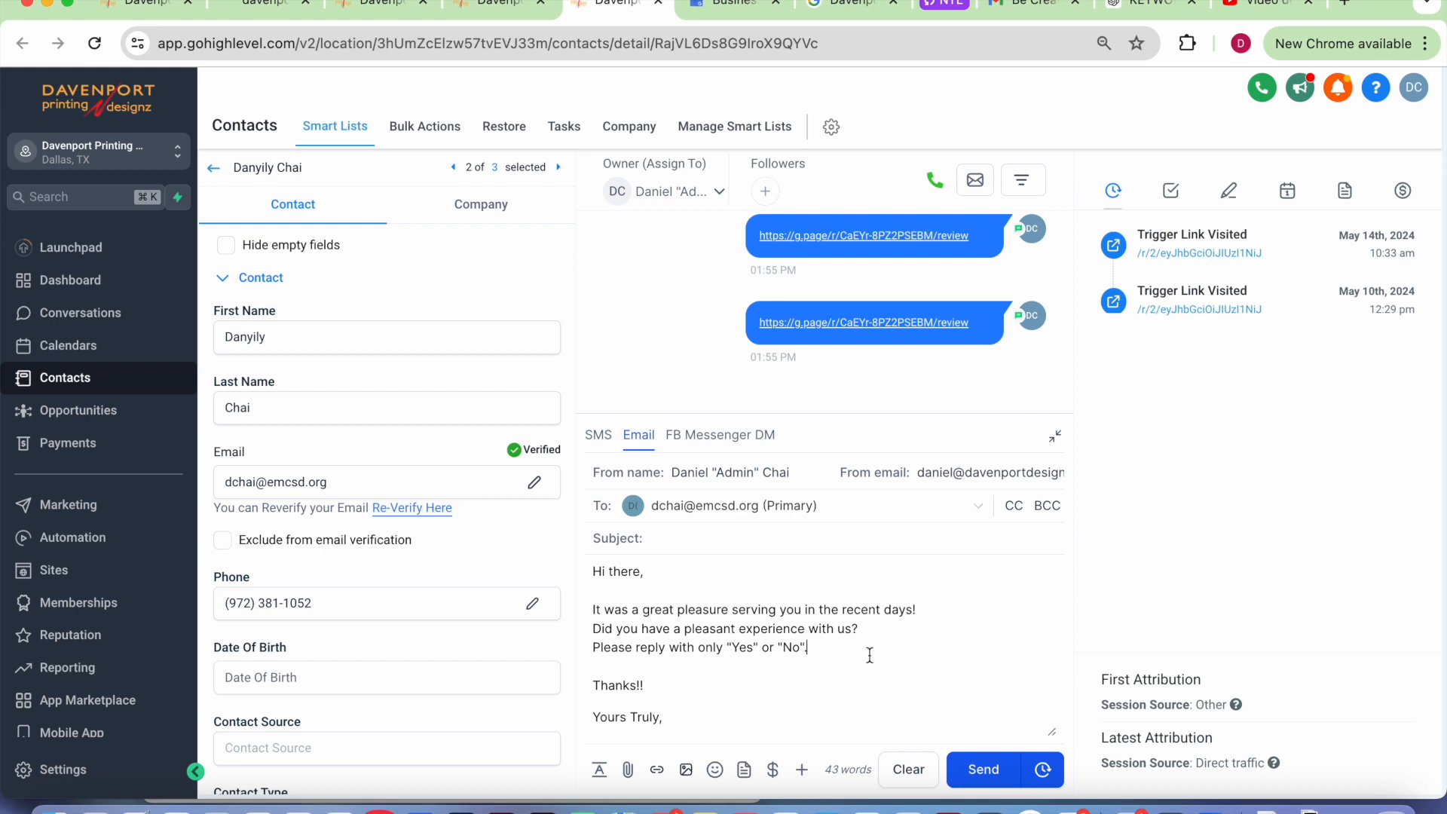
scroll(840, 648, down, 3)
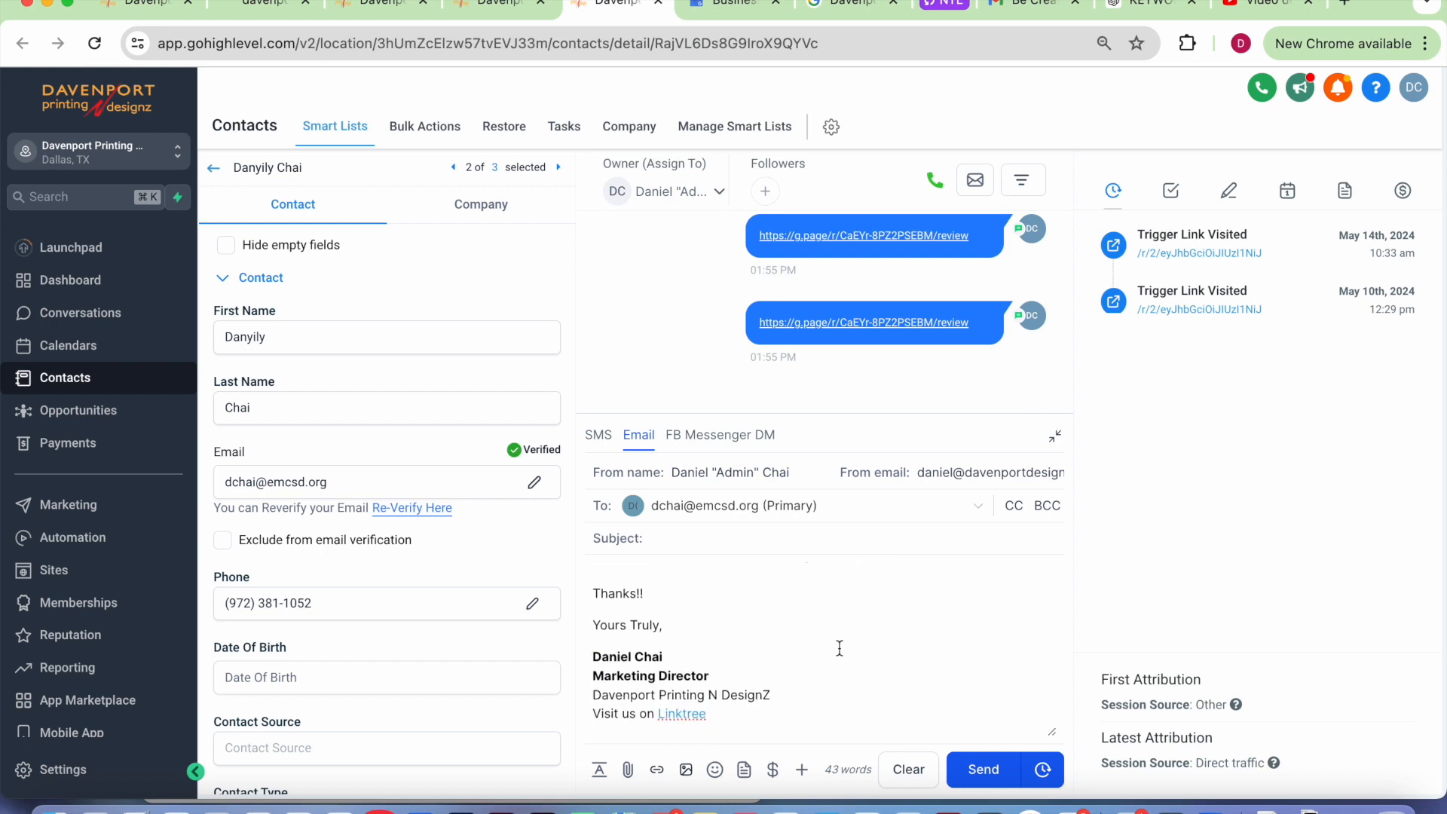
scroll(840, 649, up, 3)
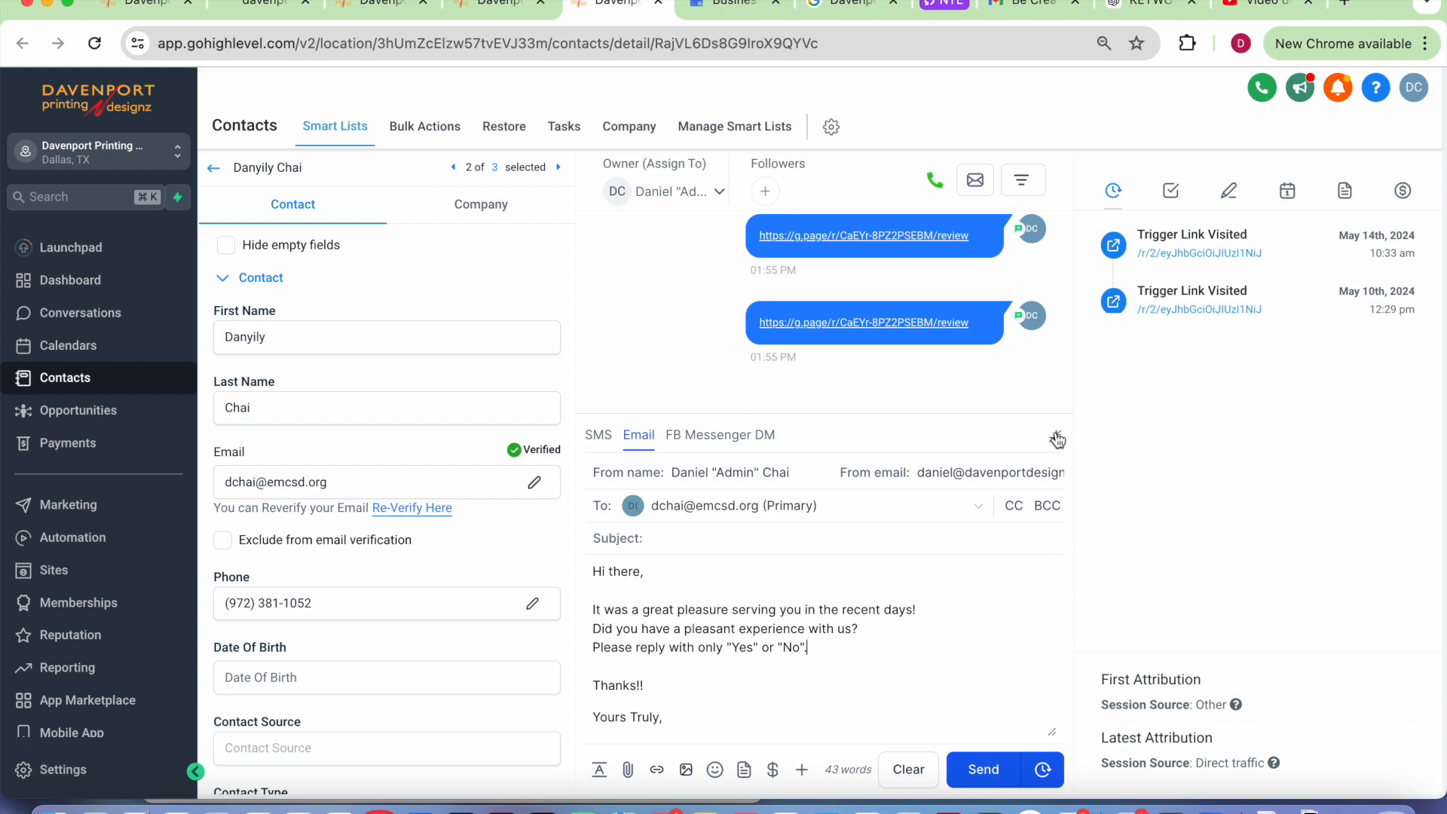
click(984, 770)
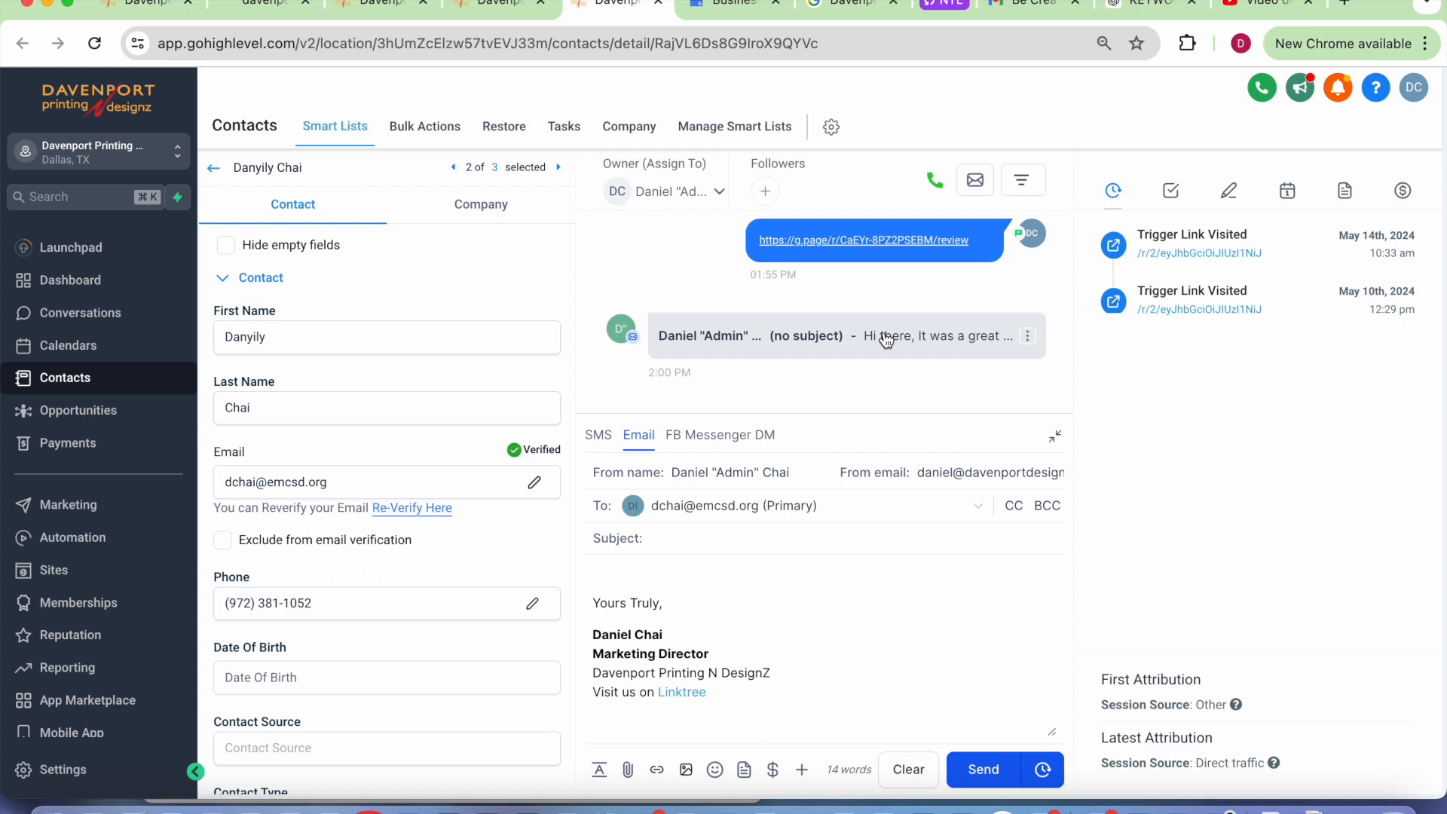
- Open the sent no-subject email thread and read the contact's reply
click(887, 341)
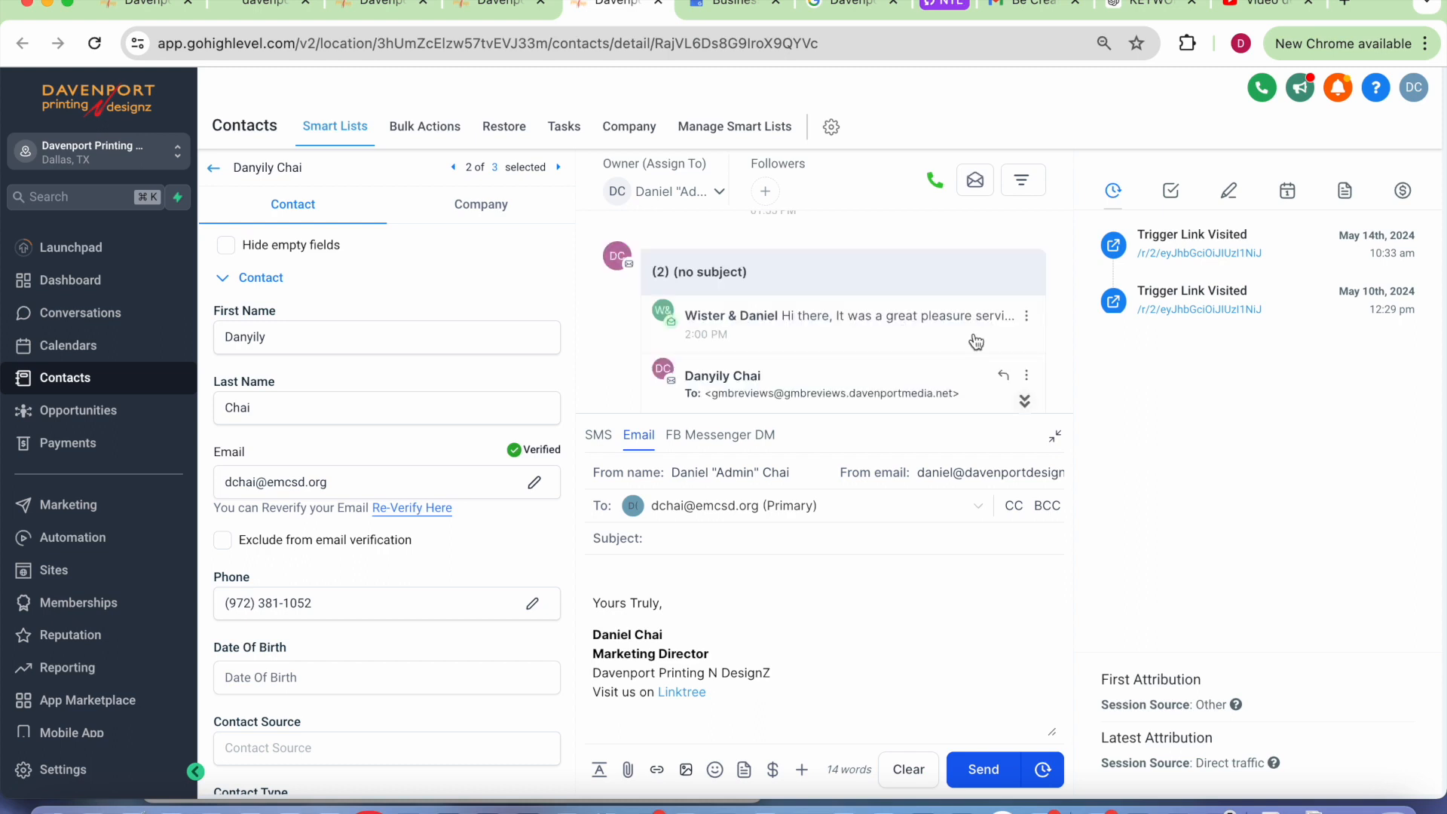
scroll(976, 341, down, 4)
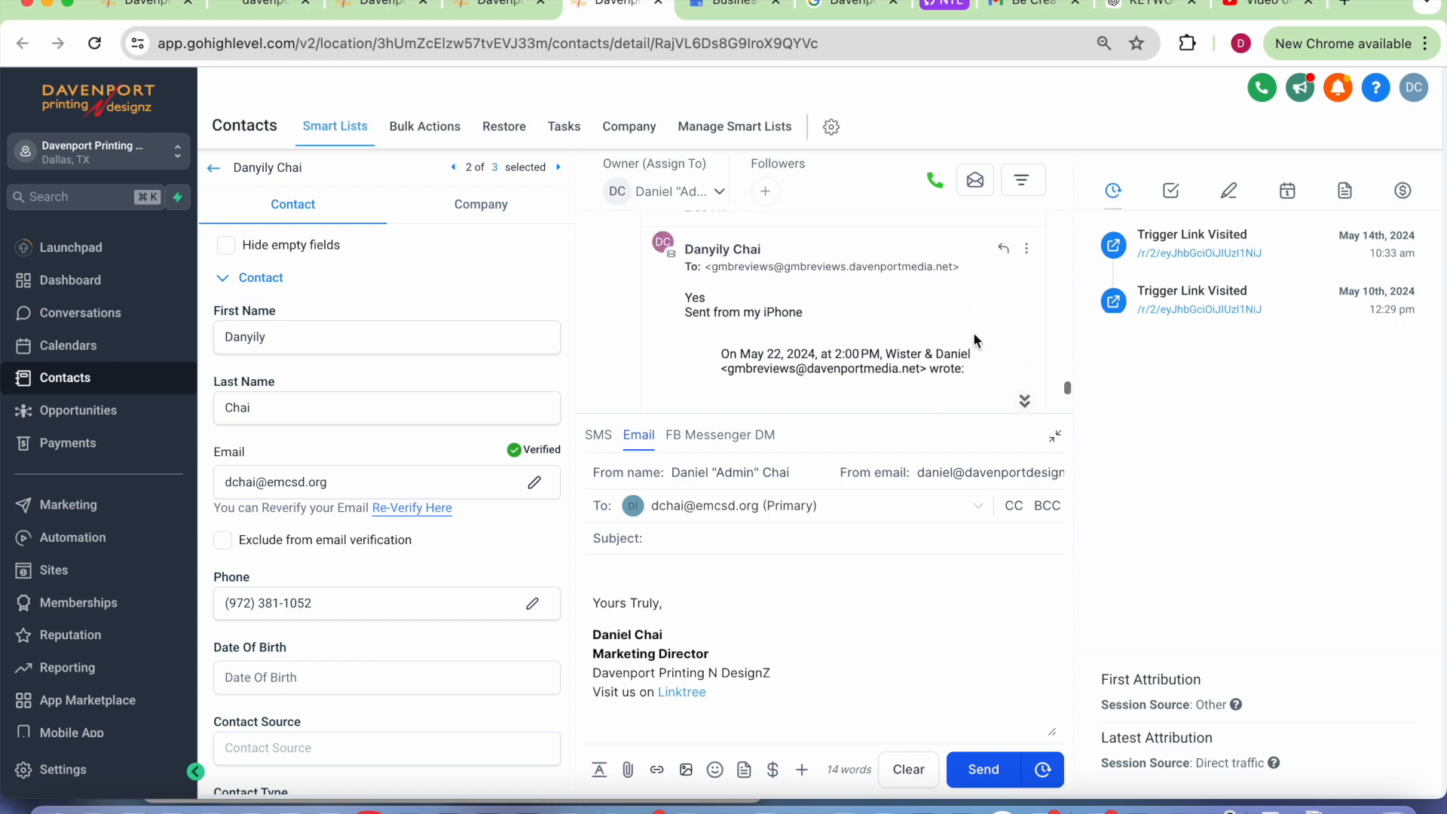
scroll(976, 341, up, 1)
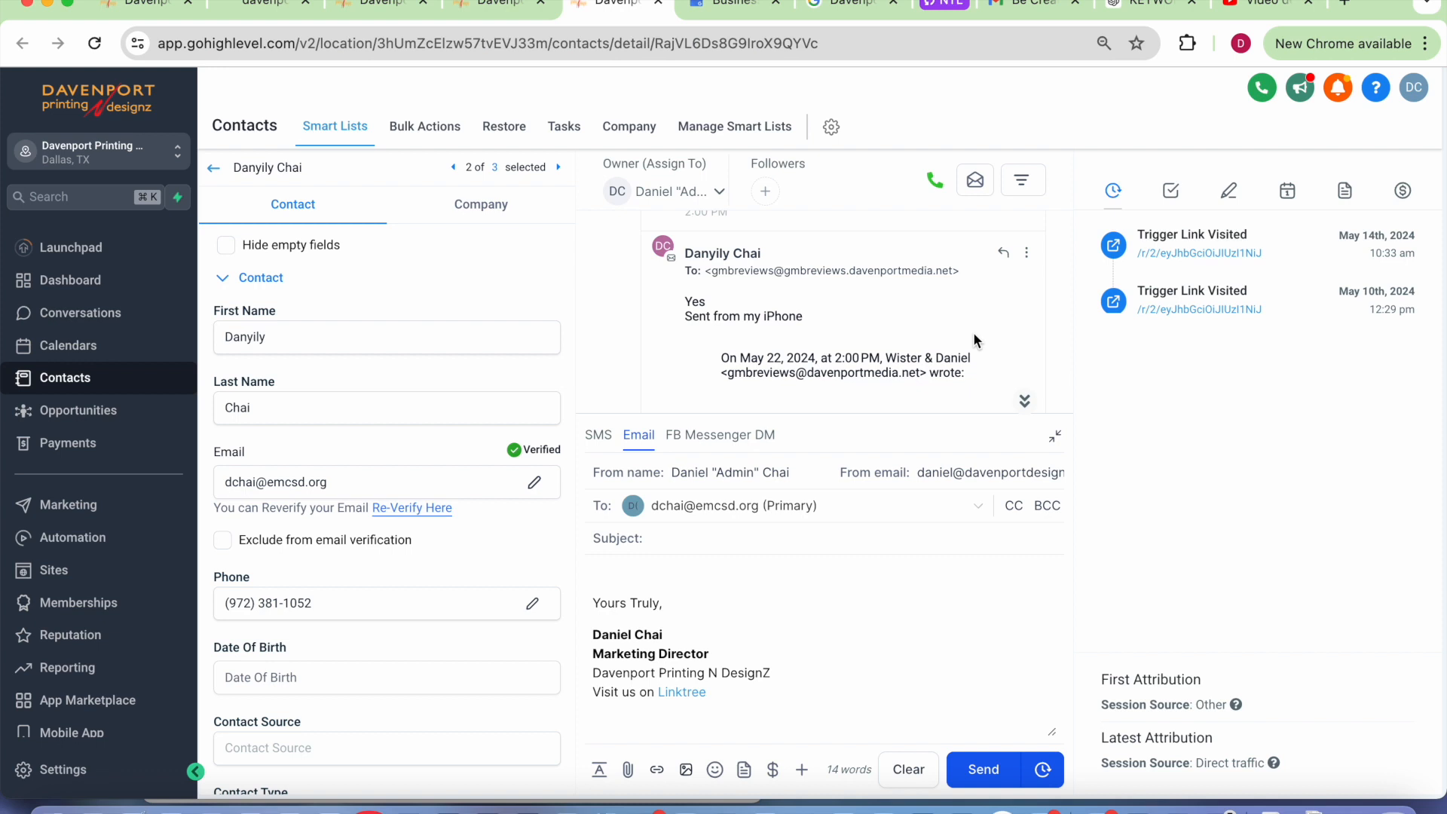
click(776, 583)
text(https://g.page/r/CaEYr-8PZ2PSEBM/review)
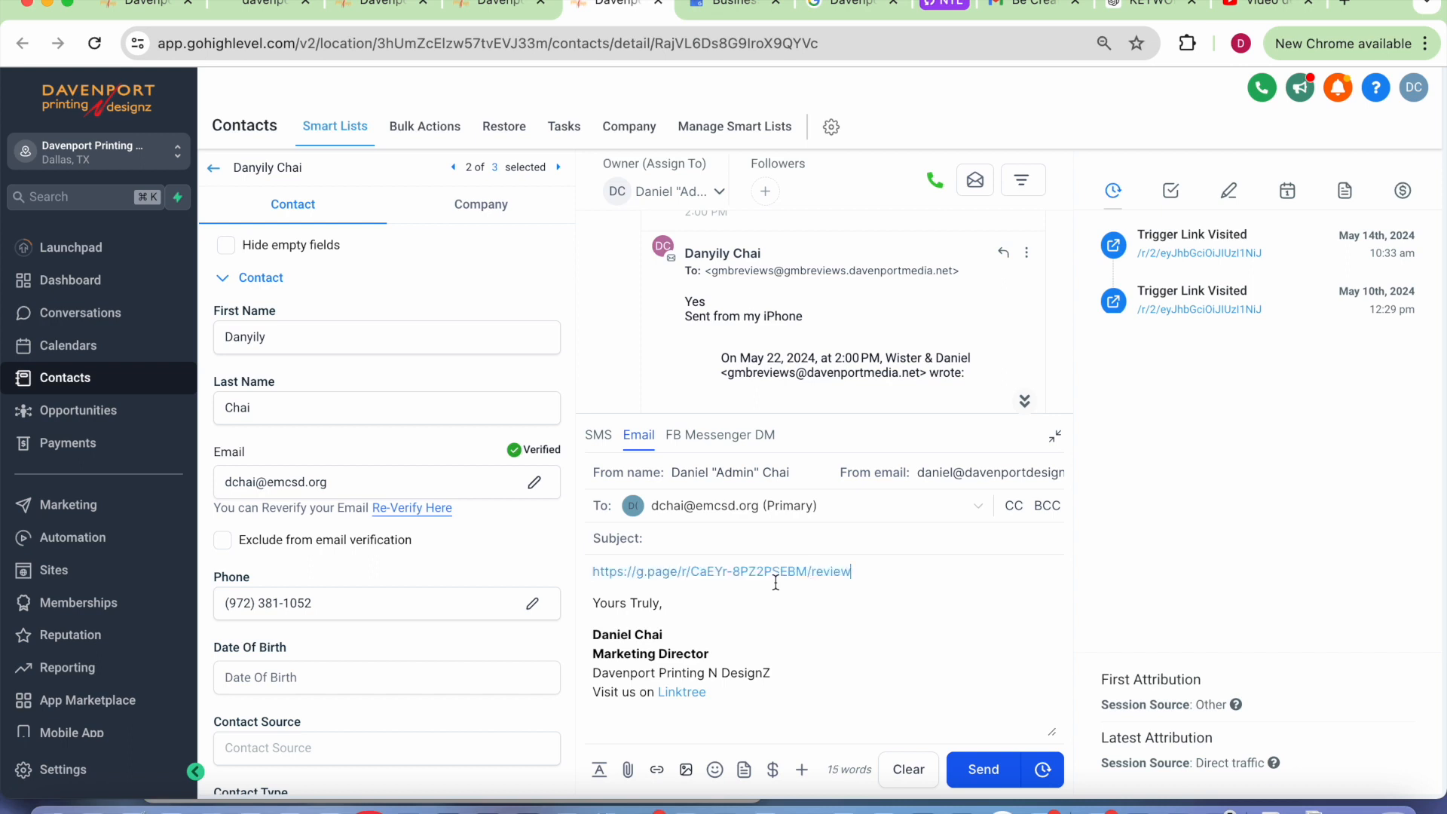
key(Up)
key(Return)
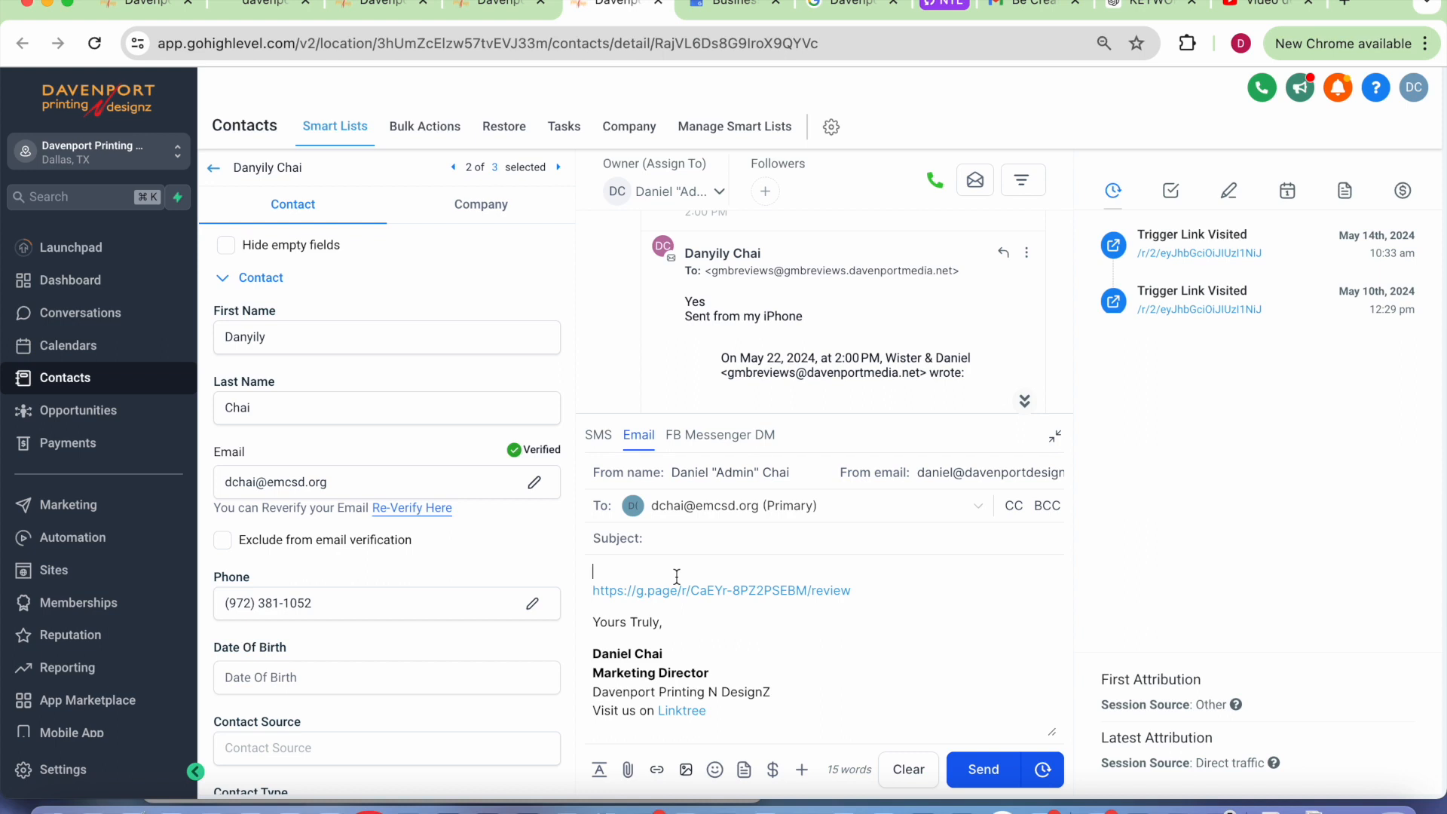
- Above the link, write "Great to hear! If you don't mind, would you please take a few seconds and leave a"
text(Great to hear! If you don't mind, )
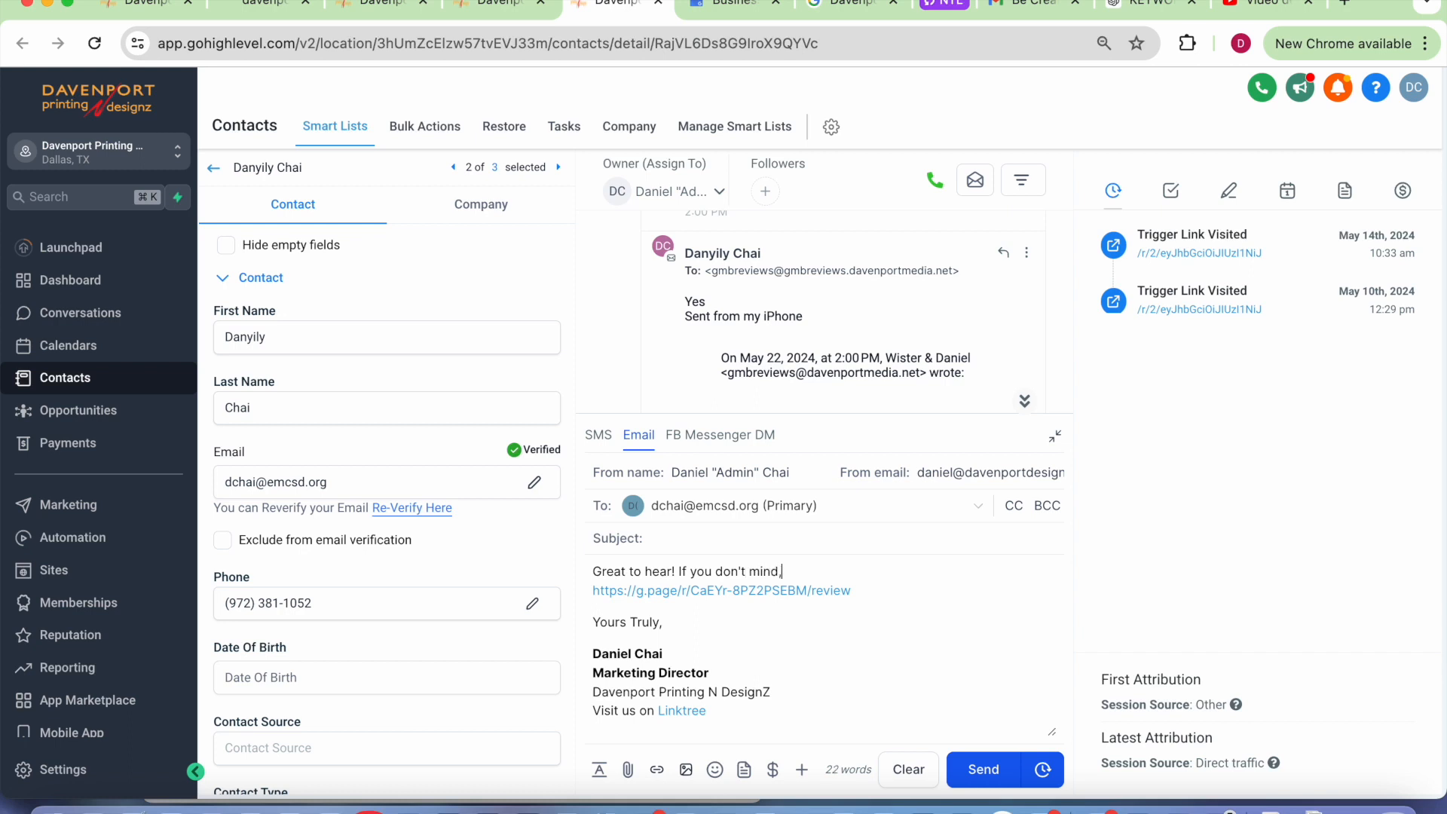
text(would you please take a few seconds a)
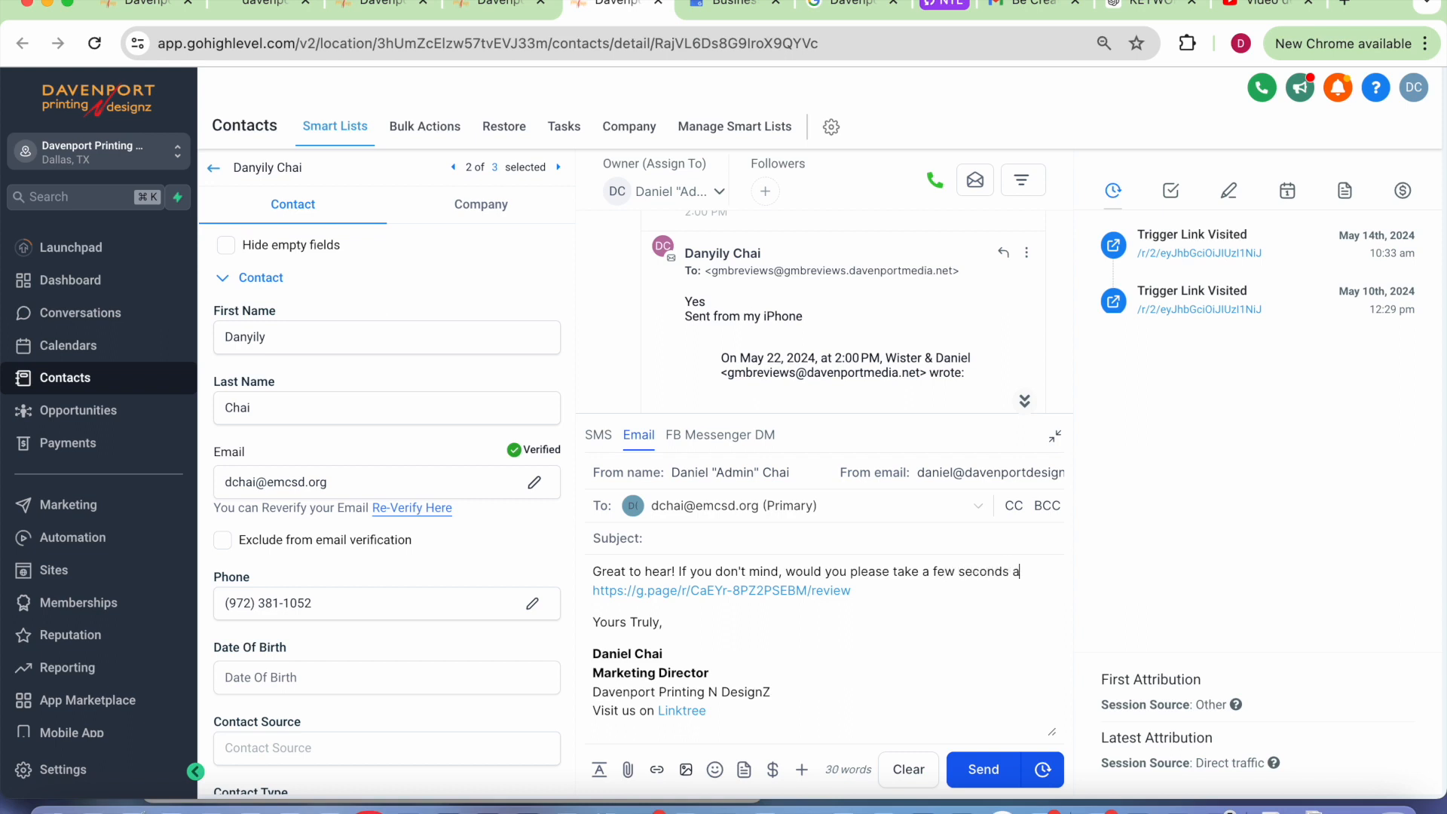
text(nd leave a )
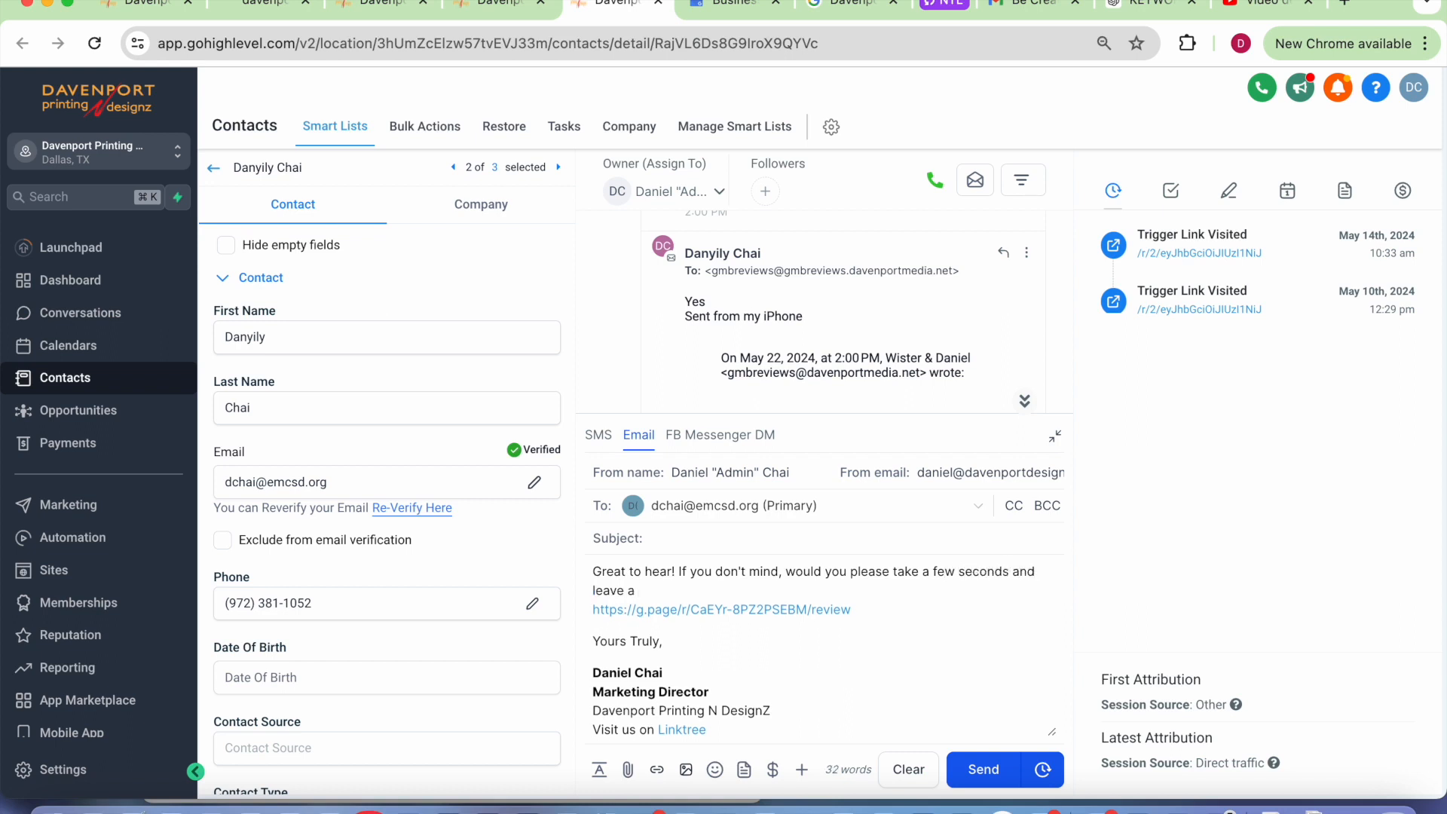
- Complete the message above the link with "review for us on Google? Please click the link below to do so:"
text(review for us on Google? Click t)
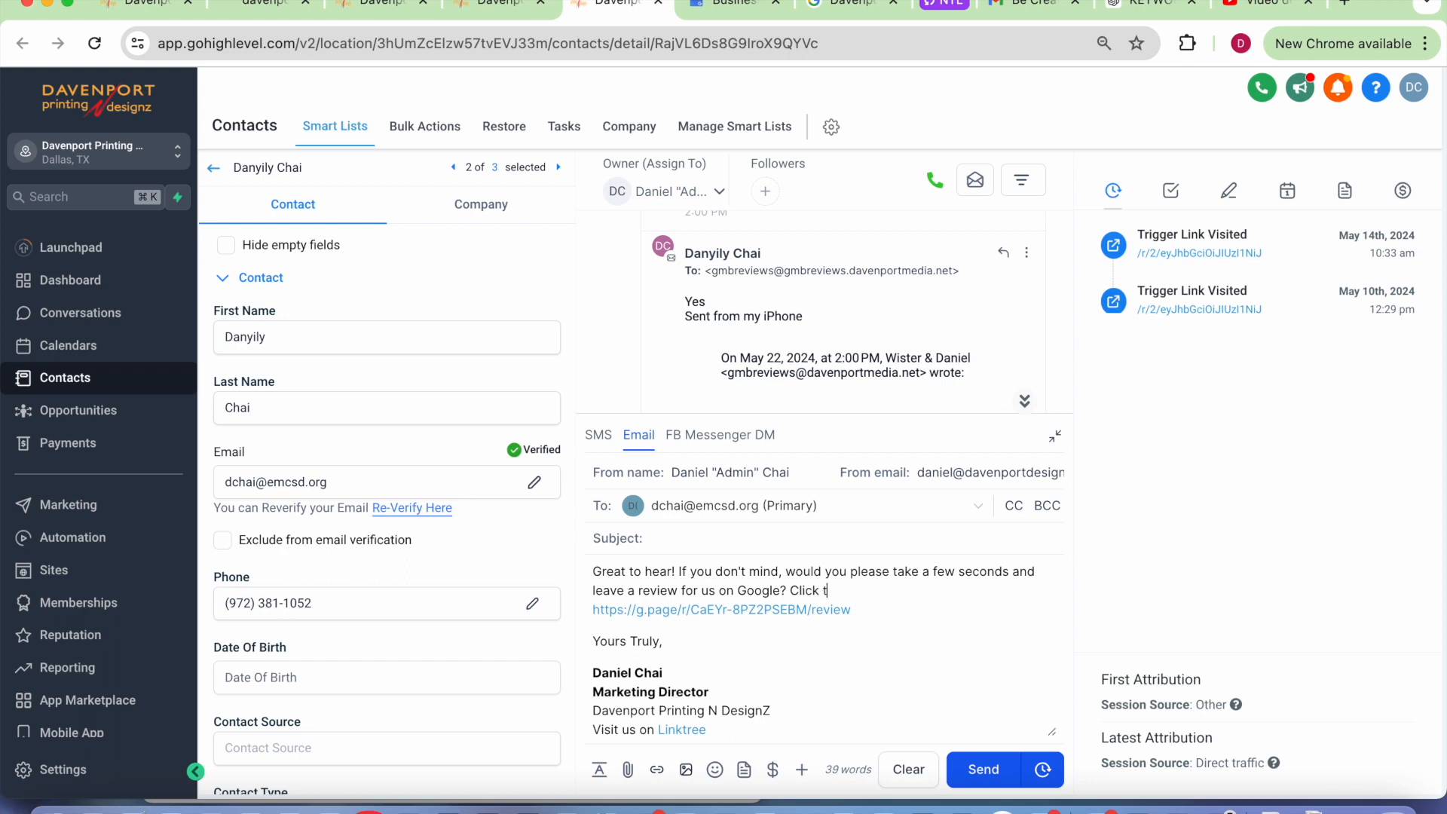
text(he link below to do so:)
double_click(804, 591)
text(Please click)
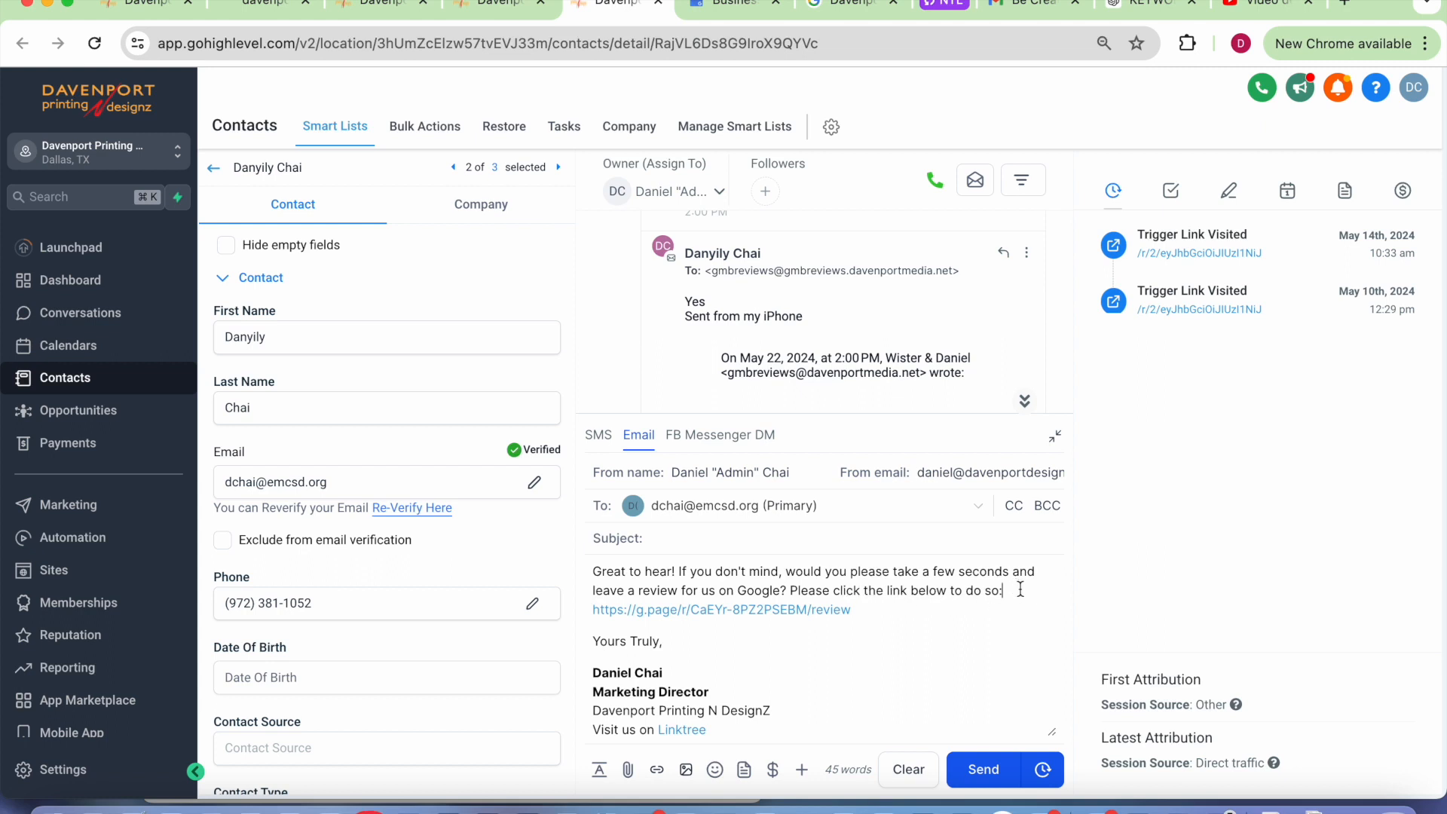
- Add the line "Really appreciated!" between the review link and the signature, with empty lines around it
click(716, 624)
key(Return)
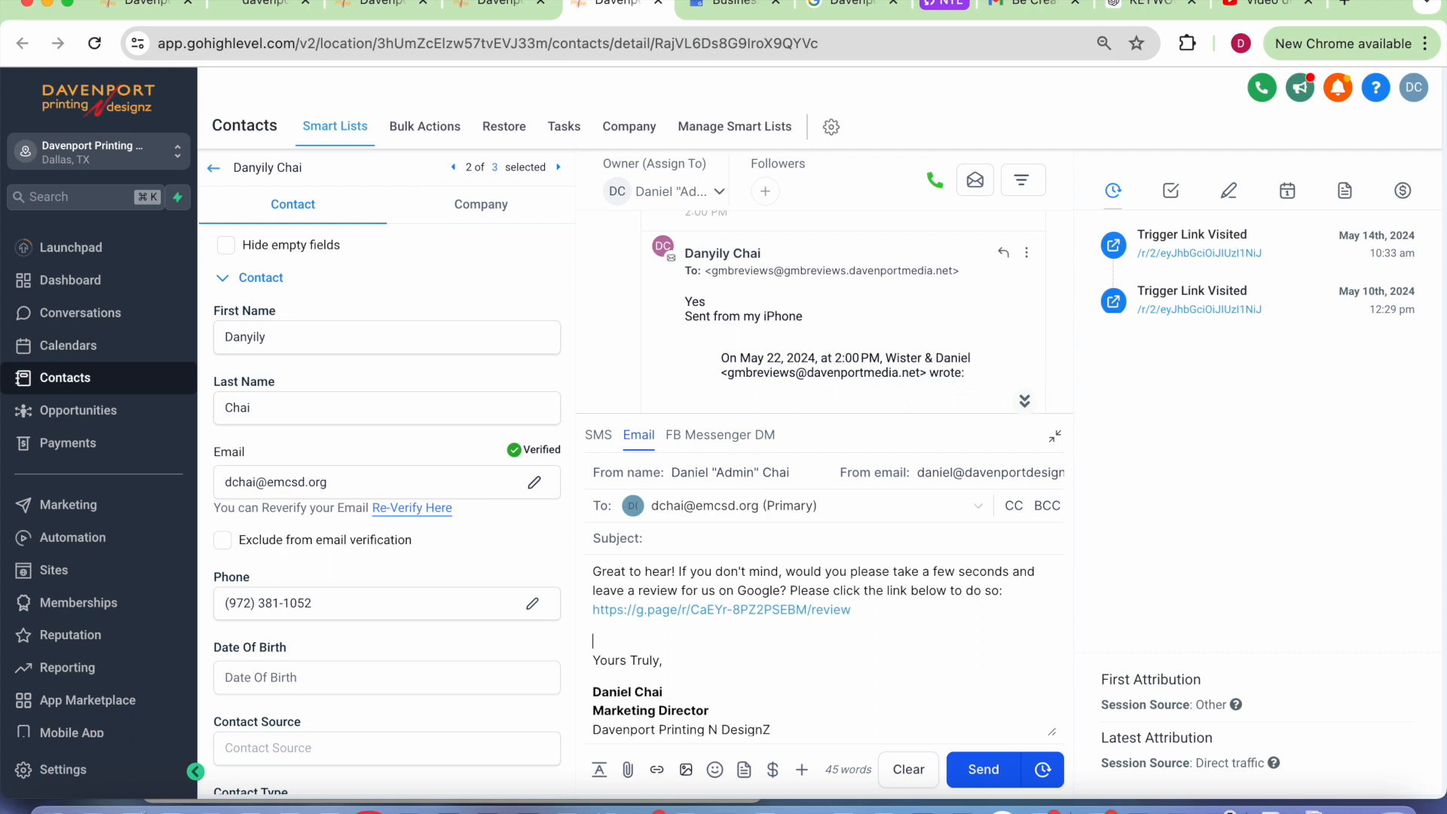
text(Really appreciated!)
key(Return)
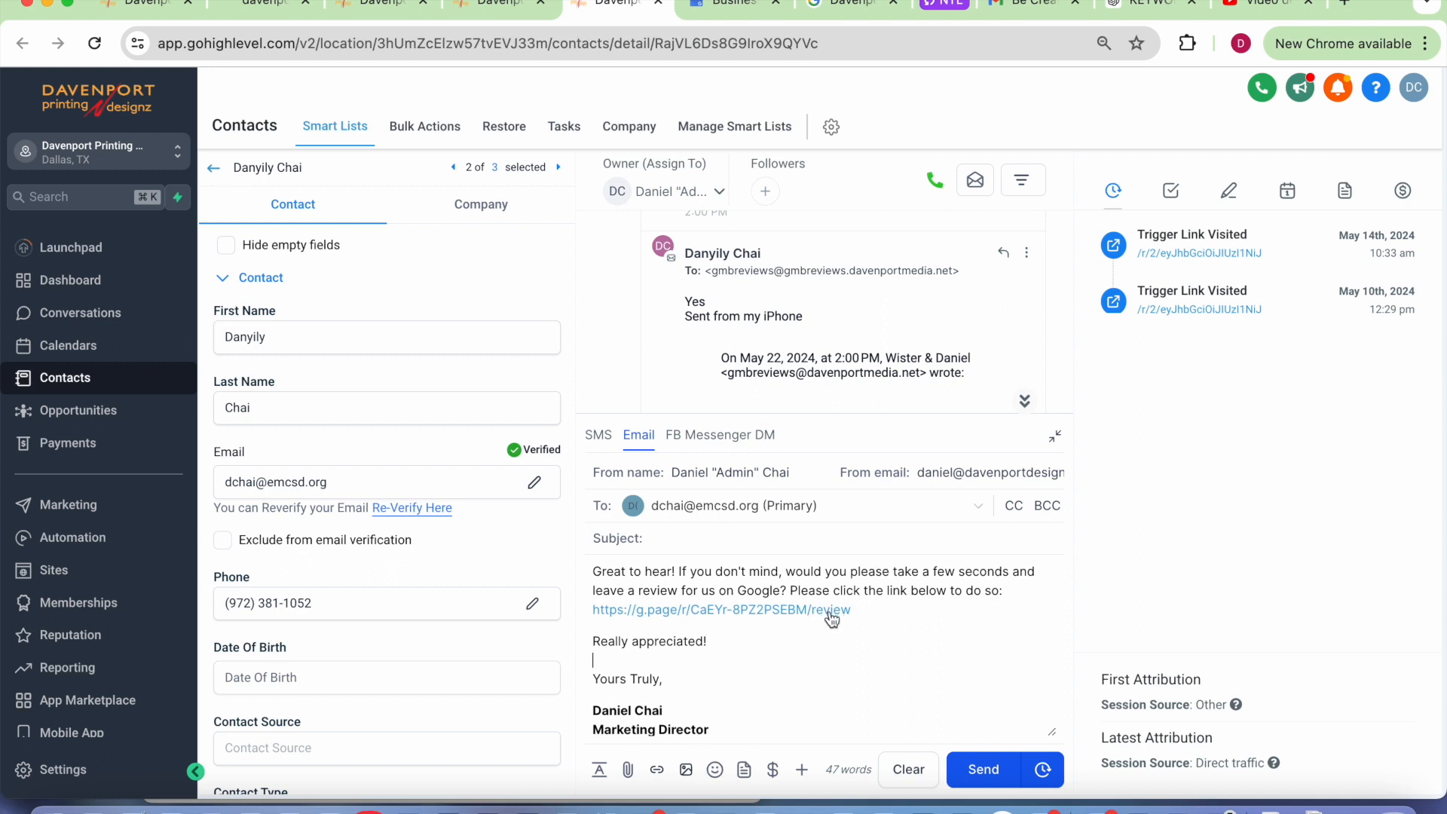
- Send the review request with an empty line added above the review link, and open the sent message
click(1040, 586)
key(Return)
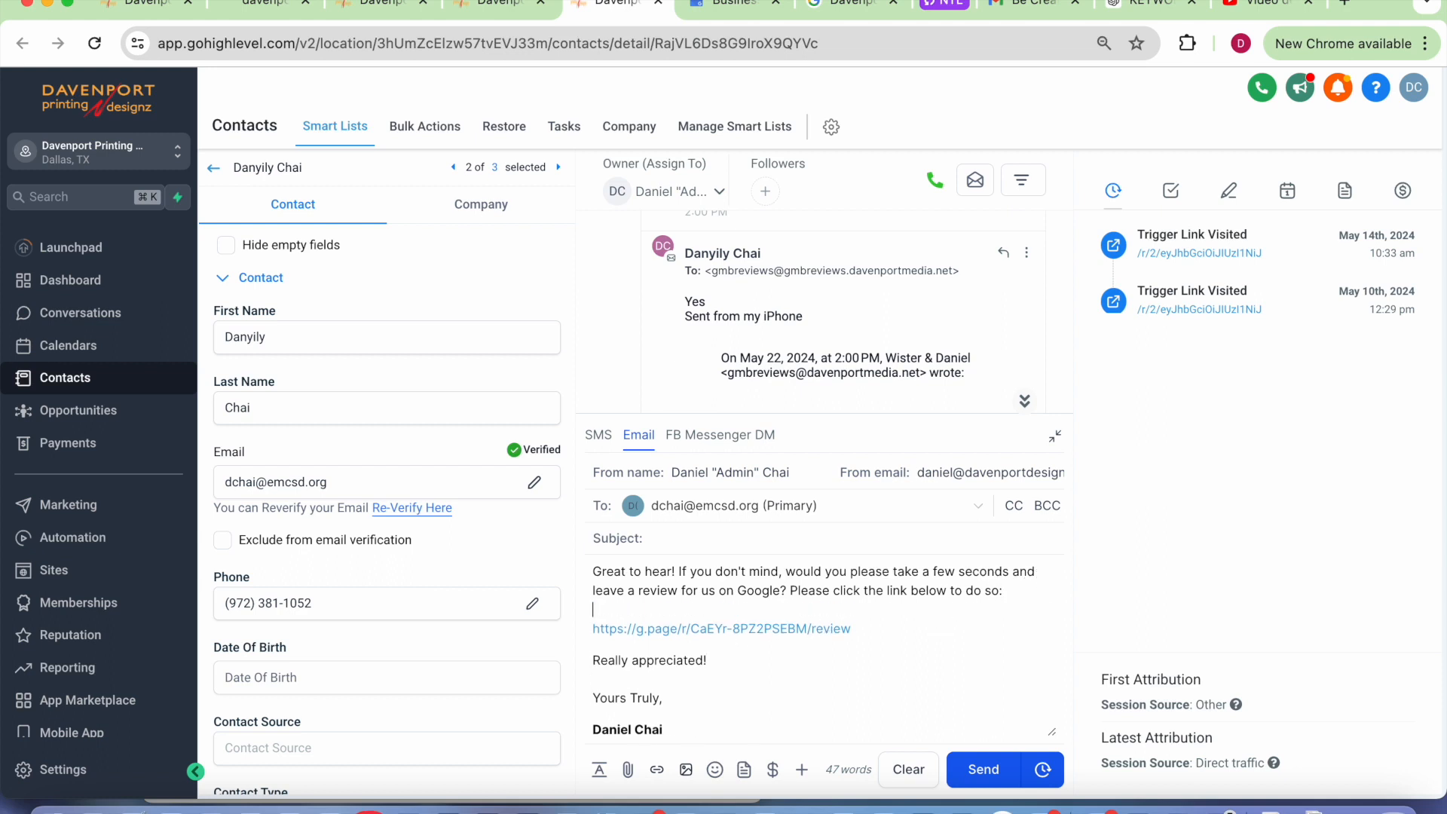
click(950, 629)
click(1002, 766)
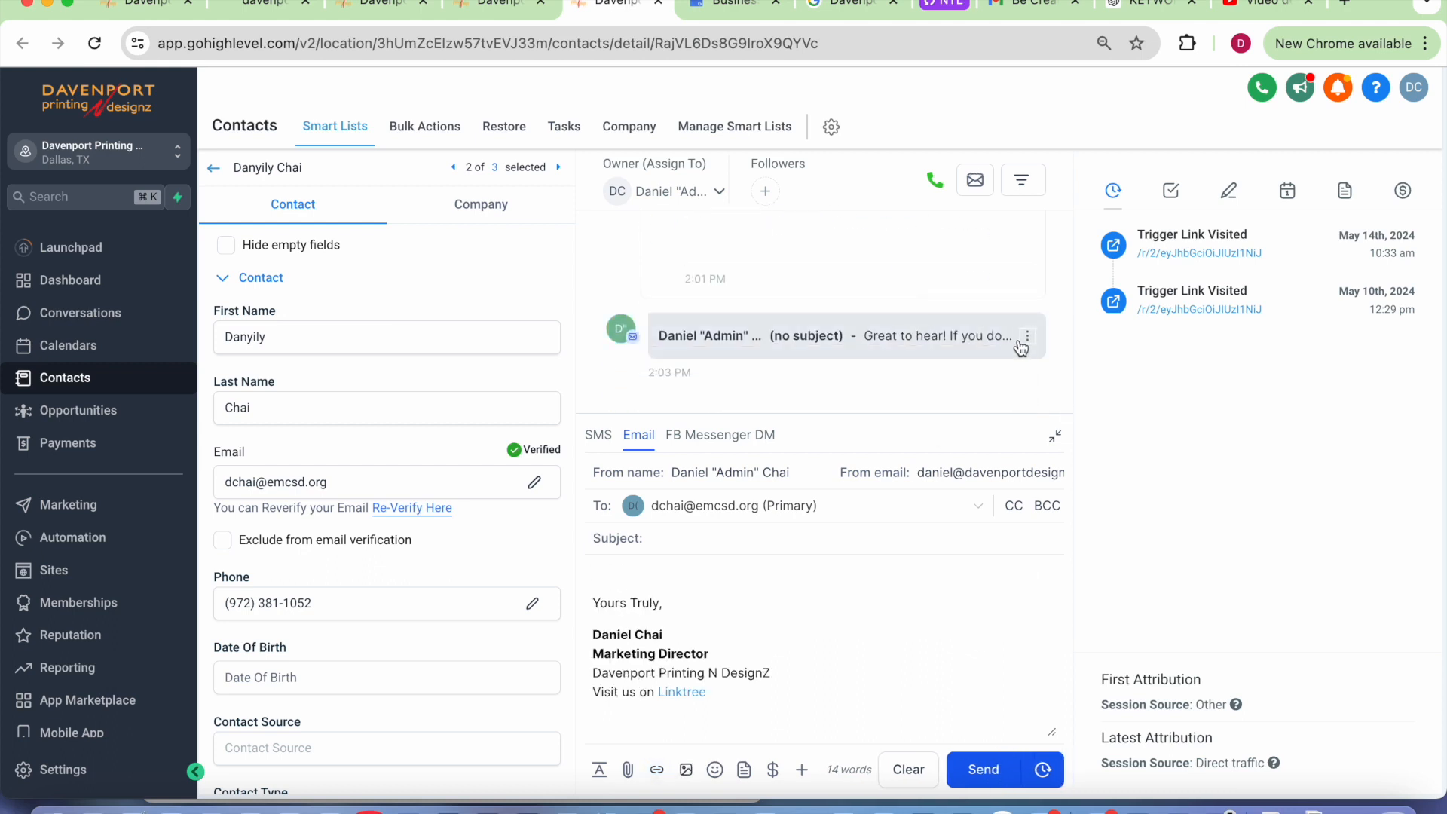
click(965, 349)
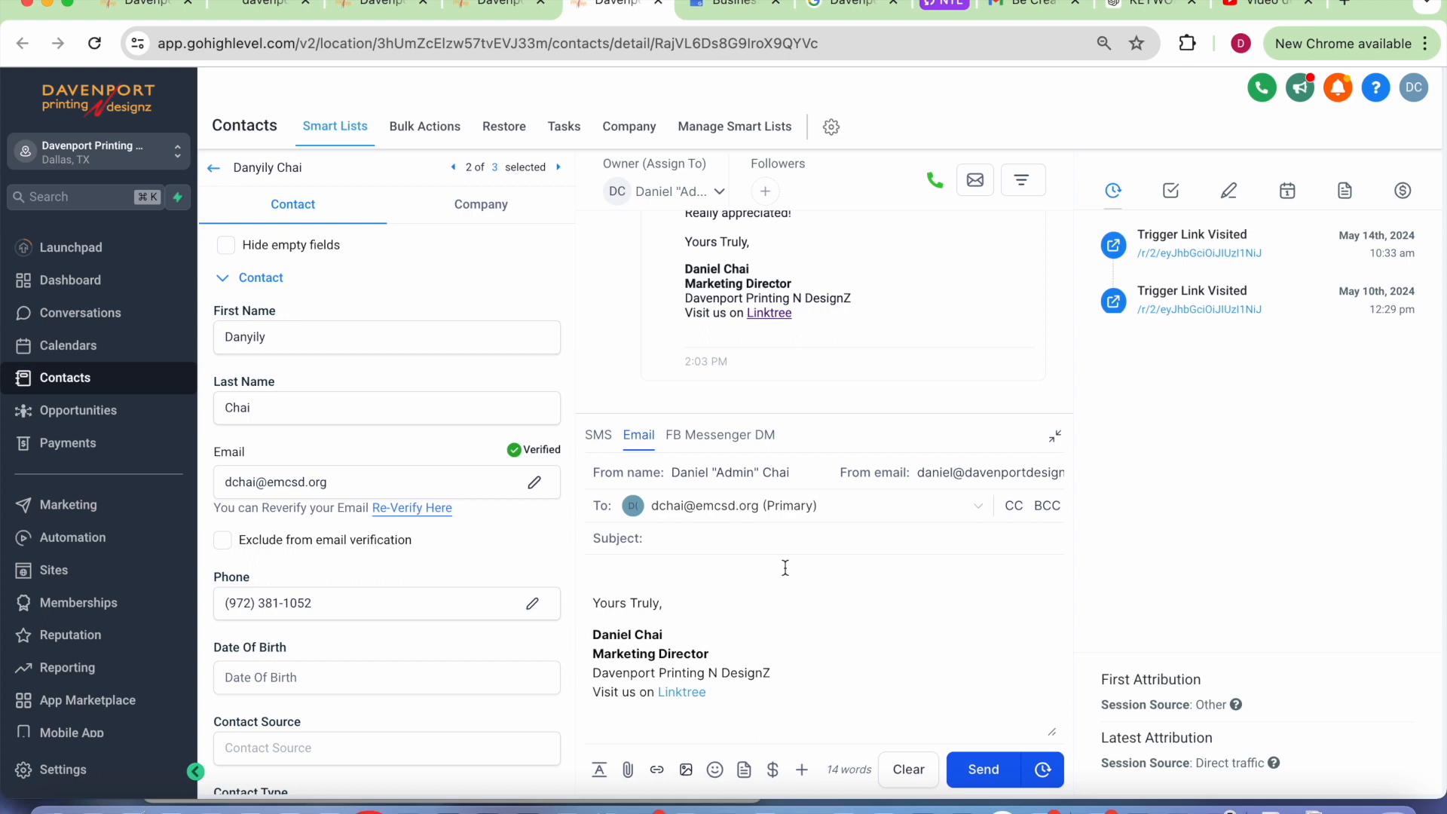
- Begin a new email to the contact above the signature with "Oh no! I'm so sorry - What happened!?"
text(Oh no! What happened)
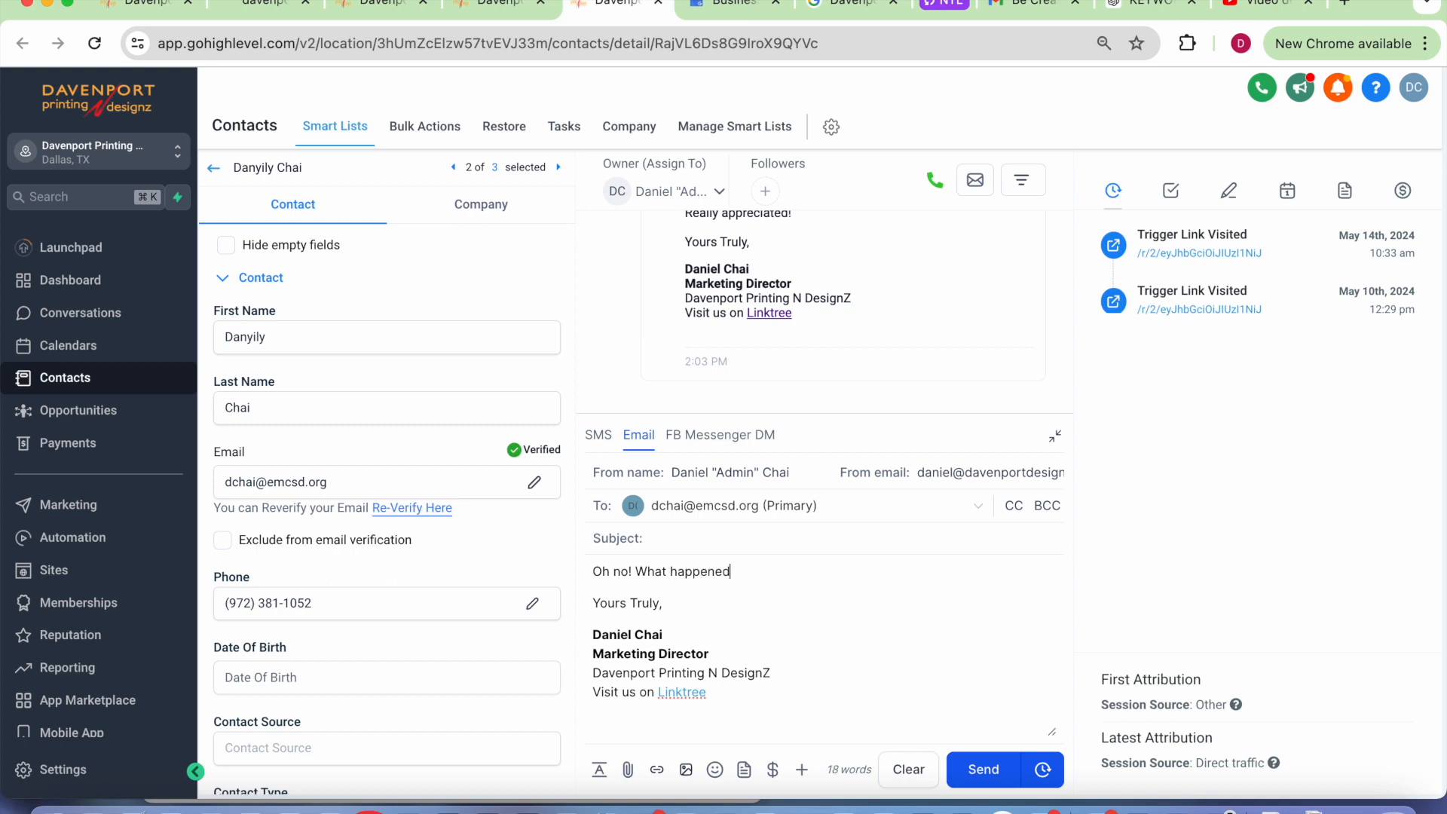
text(!?)
key(alt+Left)
text(I'm so sorry)
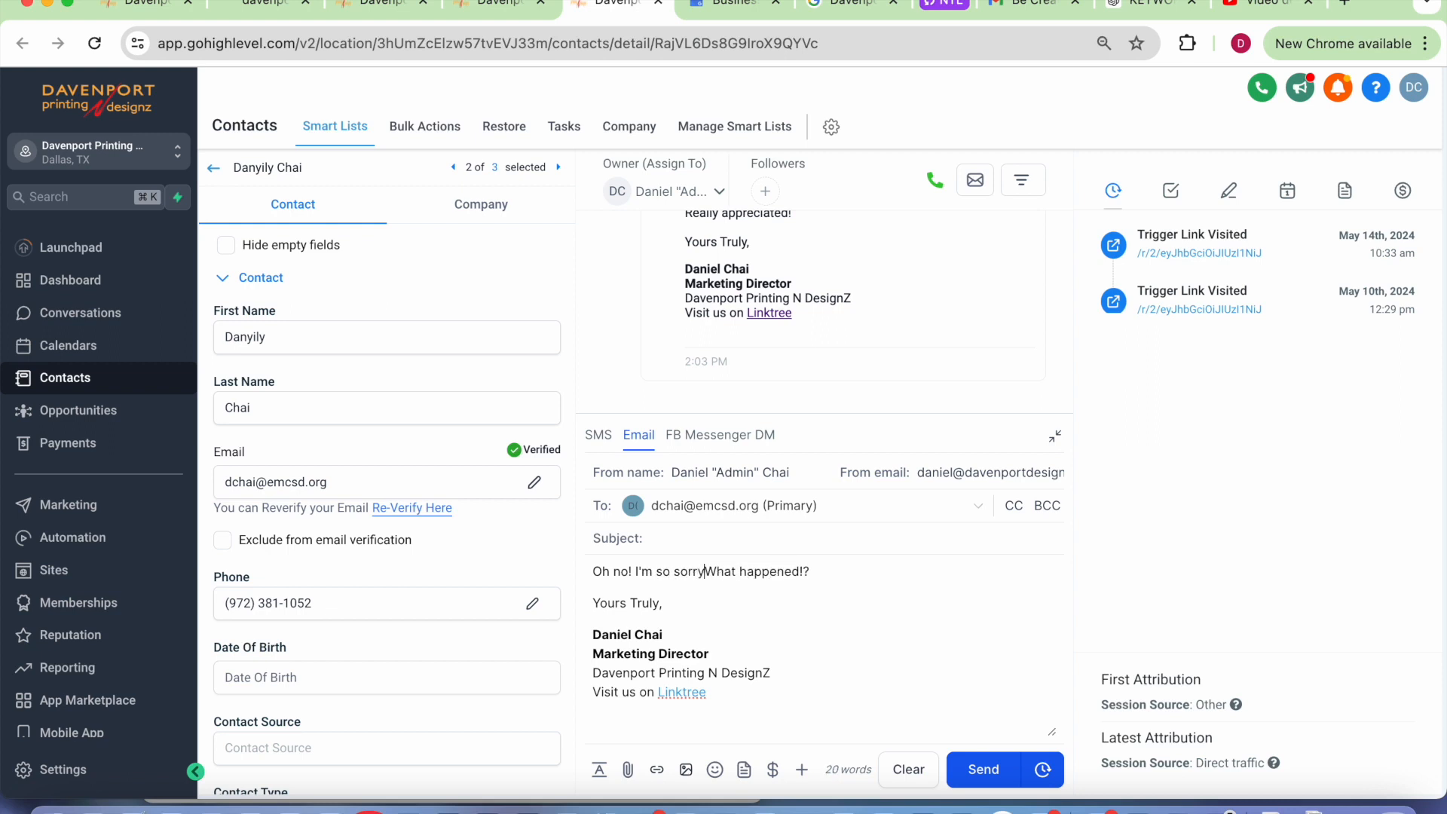
text( -)
key(Down)
key(Left)
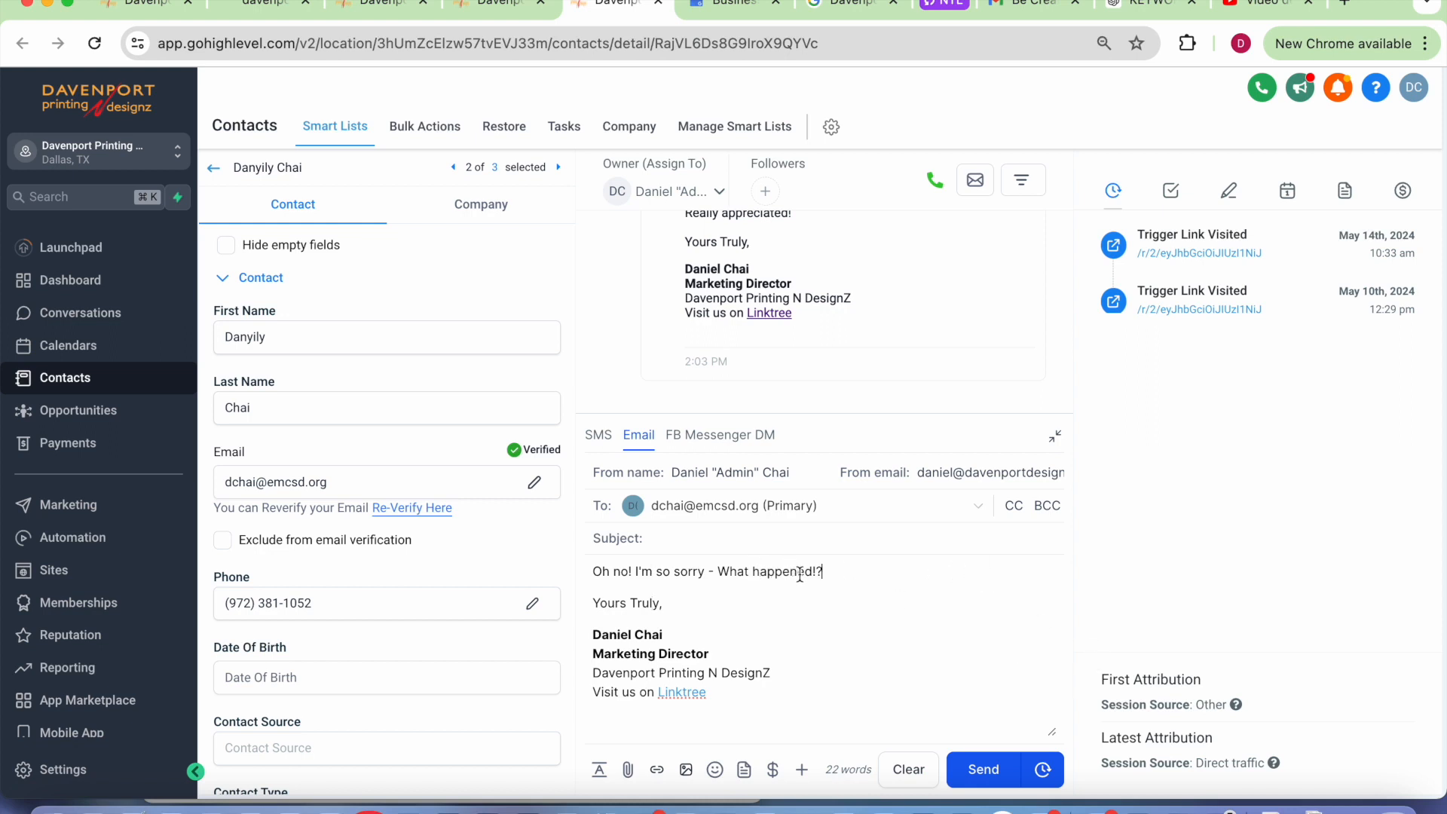
- Add a second line reading "Please let us know, so that we can improve upon our services in the future!"
key(Return)
text(Please let us k)
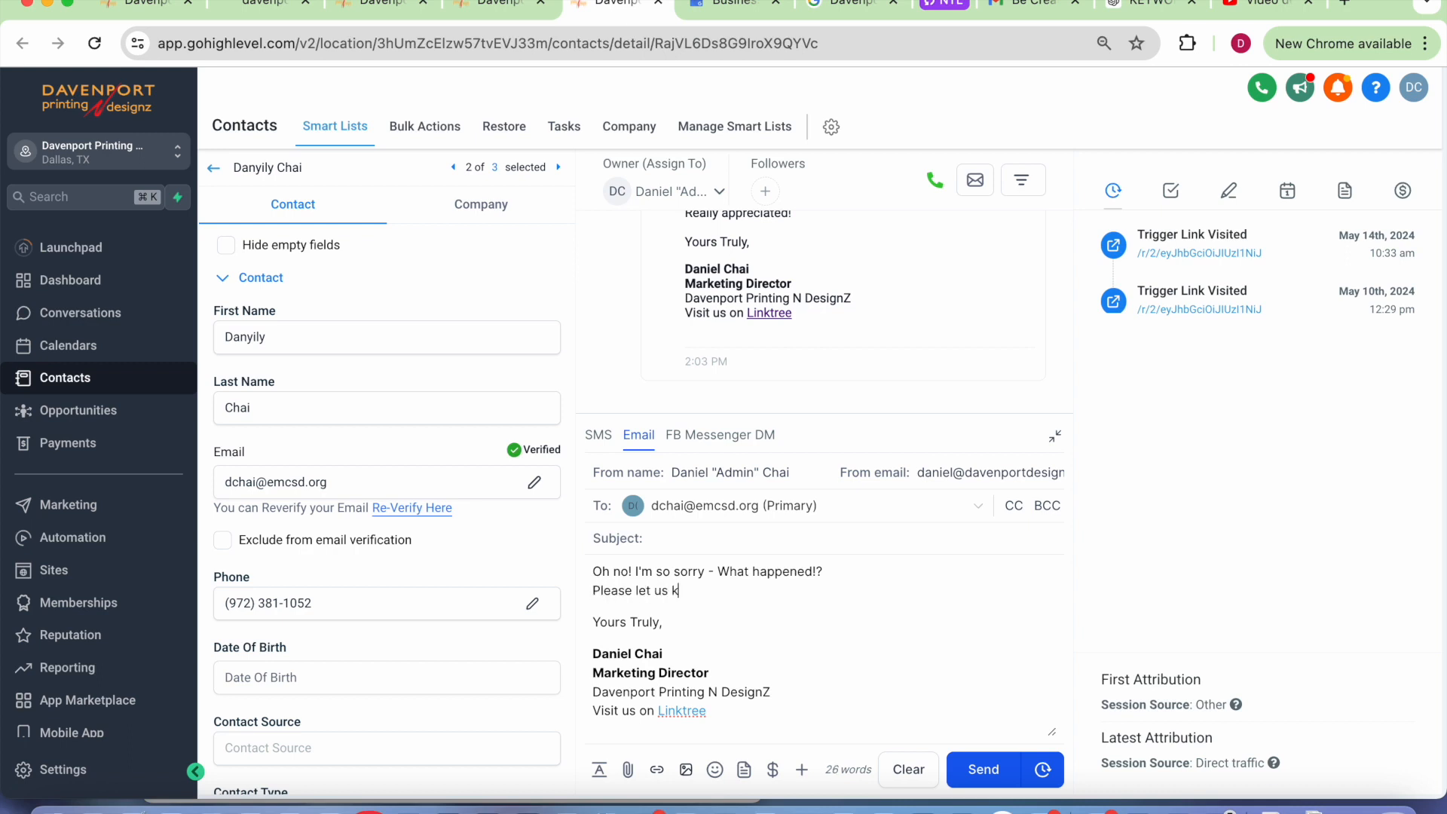
text(now, so that we can improve upon our)
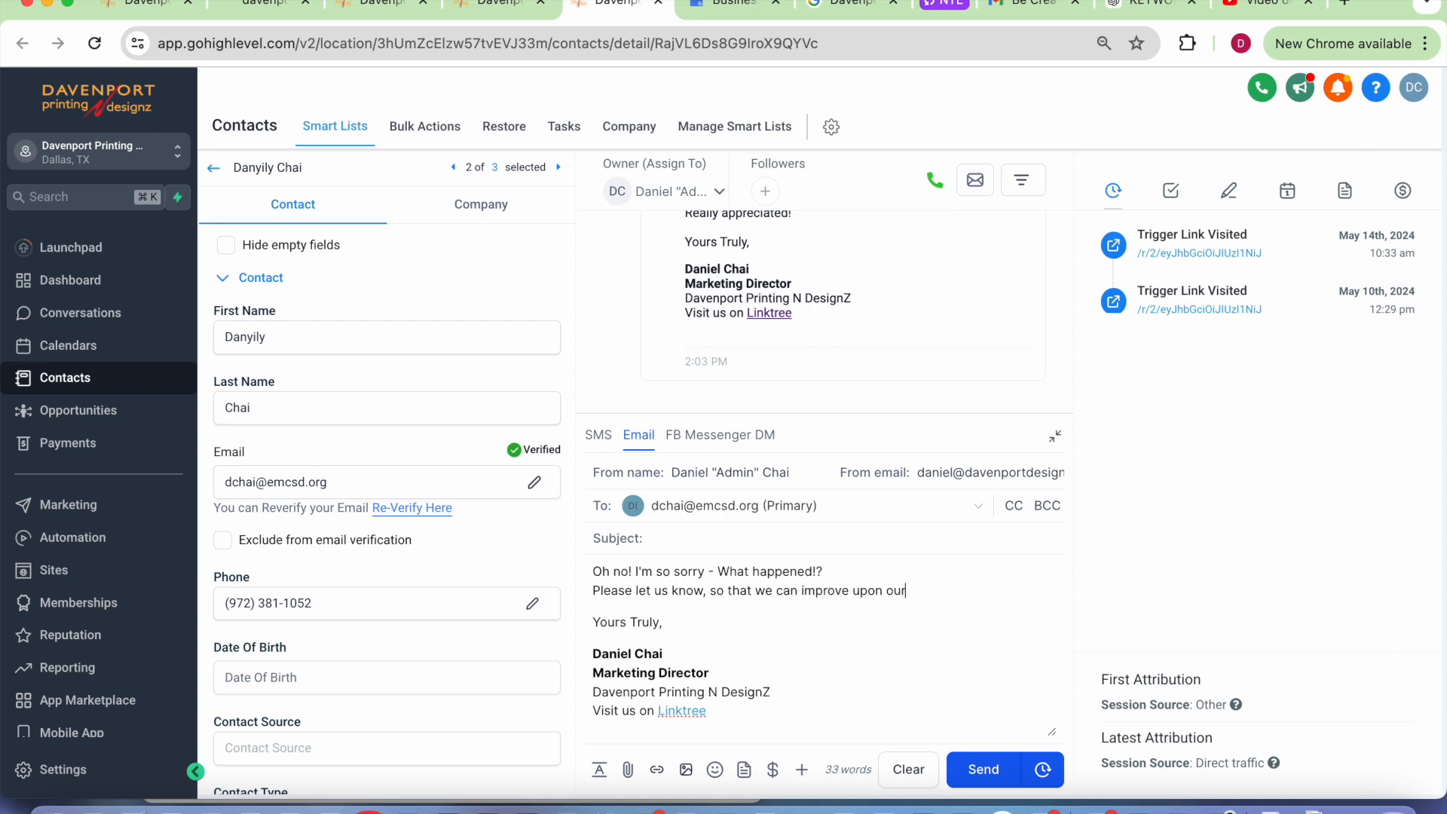
text( services in the future!)
- Close the message with the line "Many thanks ahead~" and send the email
key(Return)
text(Many thanks a)
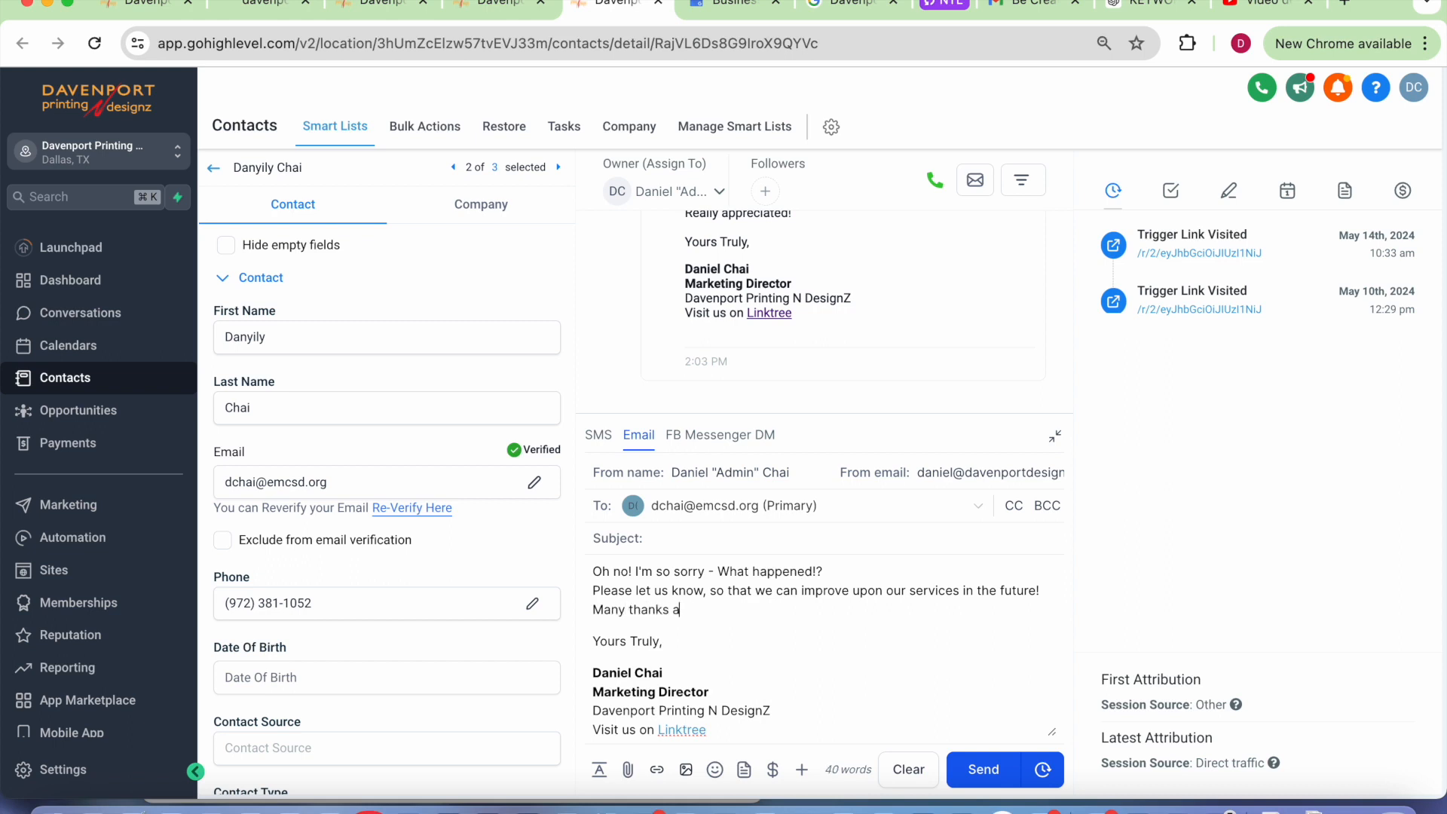
text(head~)
click(995, 773)
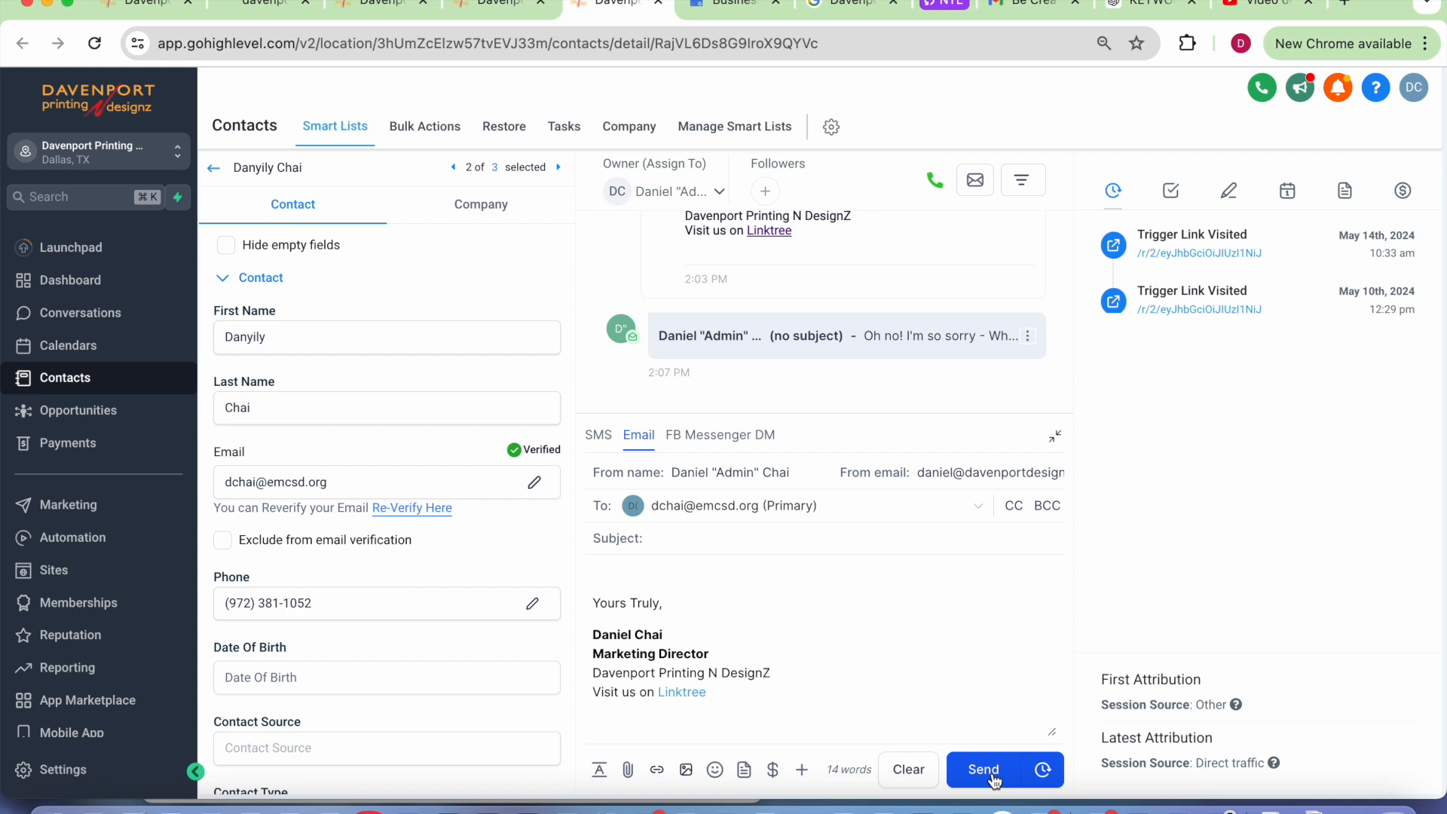
- Open the sent apology email and look back through the contact's earlier conversation history
click(816, 336)
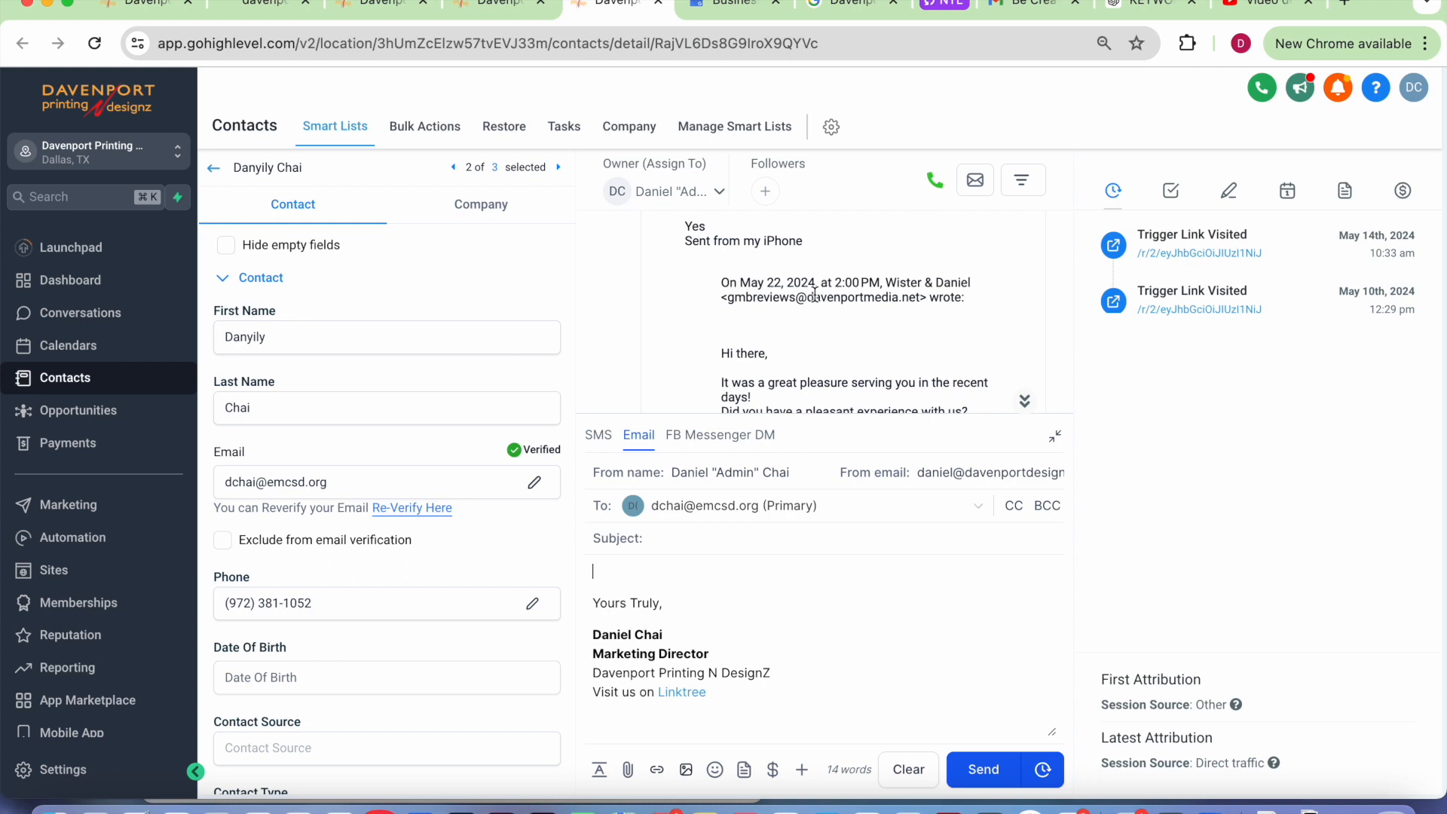
scroll(815, 294, up, 10)
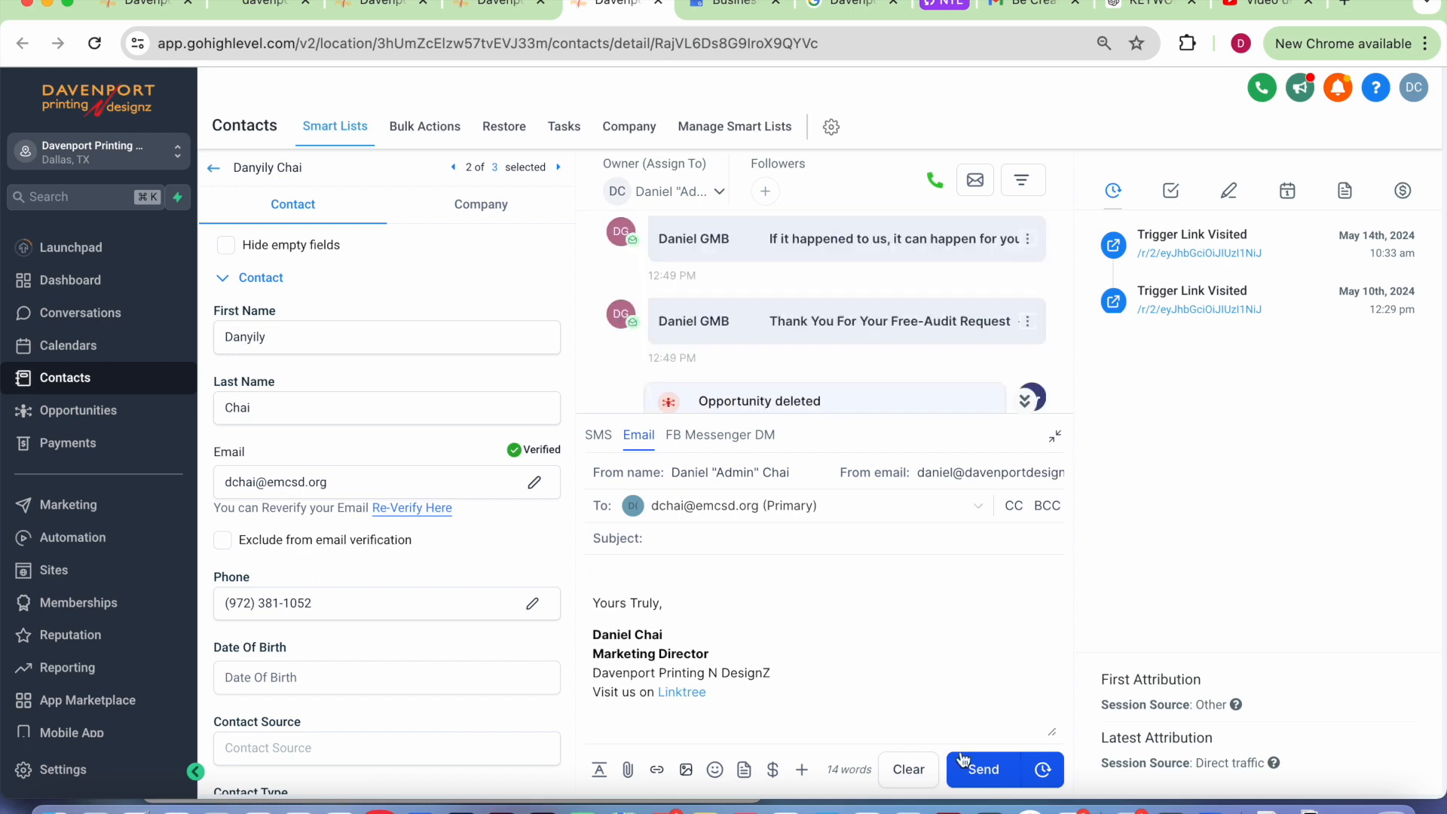